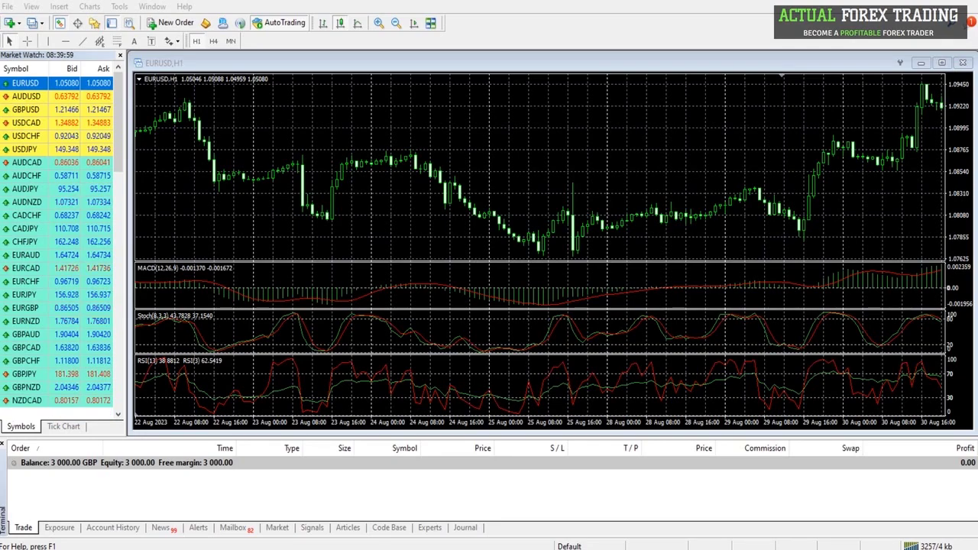
- Move, minimize and restore the EURUSD,H1 chart window, then close it
mouse_move(787, 61)
mouse_down()
mouse_move(741, 126)
mouse_move(775, 83)
mouse_move(775, 54)
mouse_up()
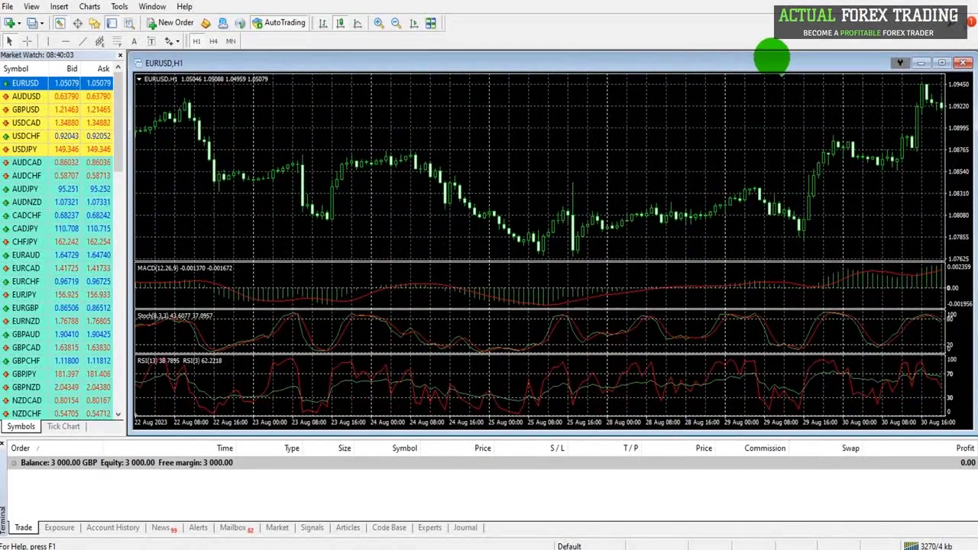
click(923, 63)
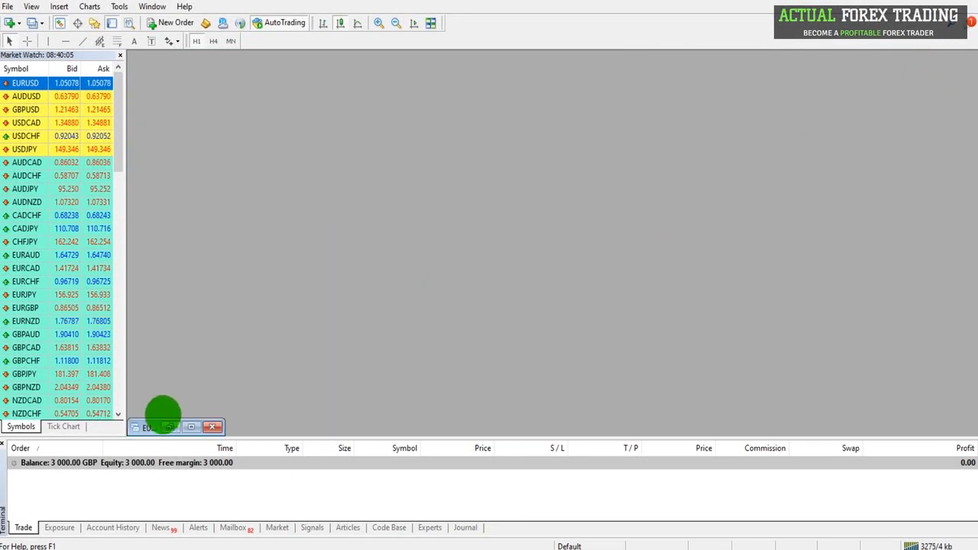
click(168, 427)
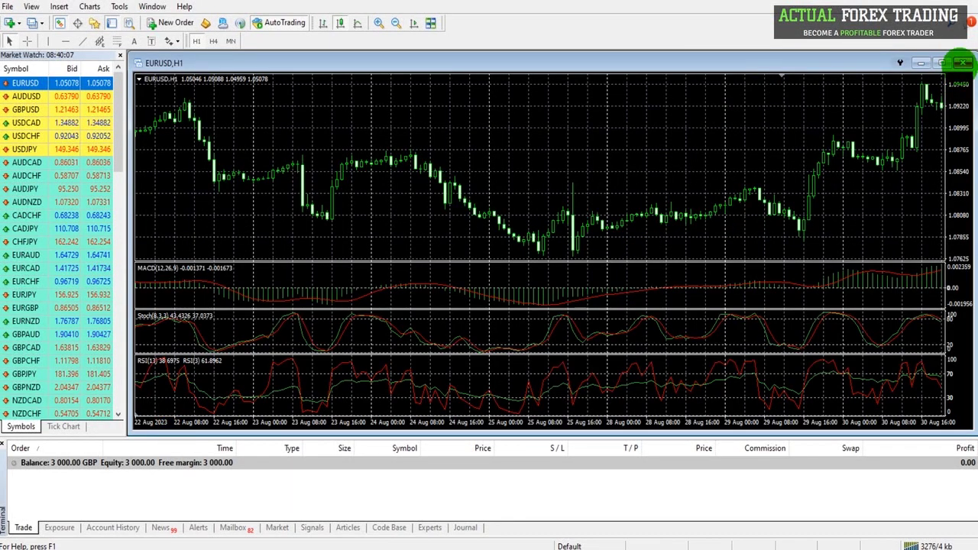
click(963, 62)
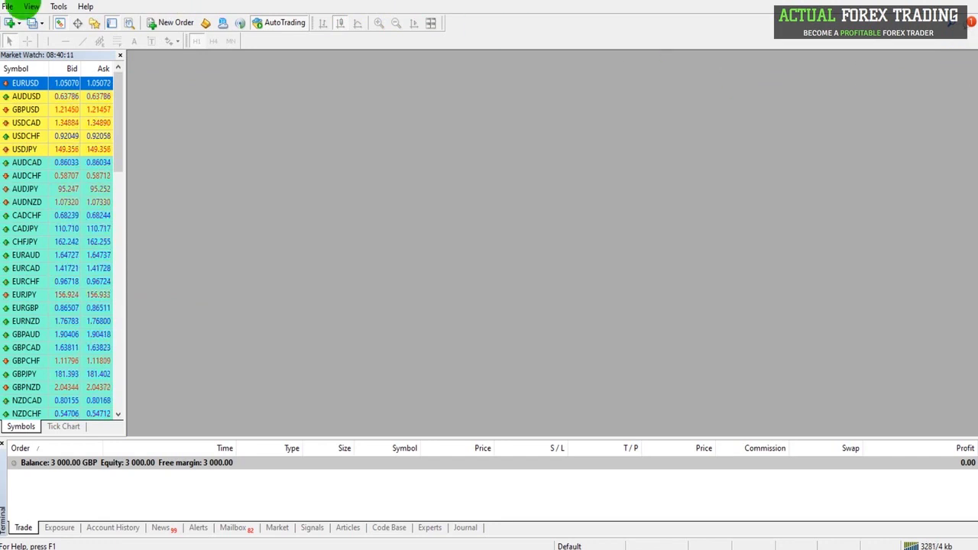
click(8, 7)
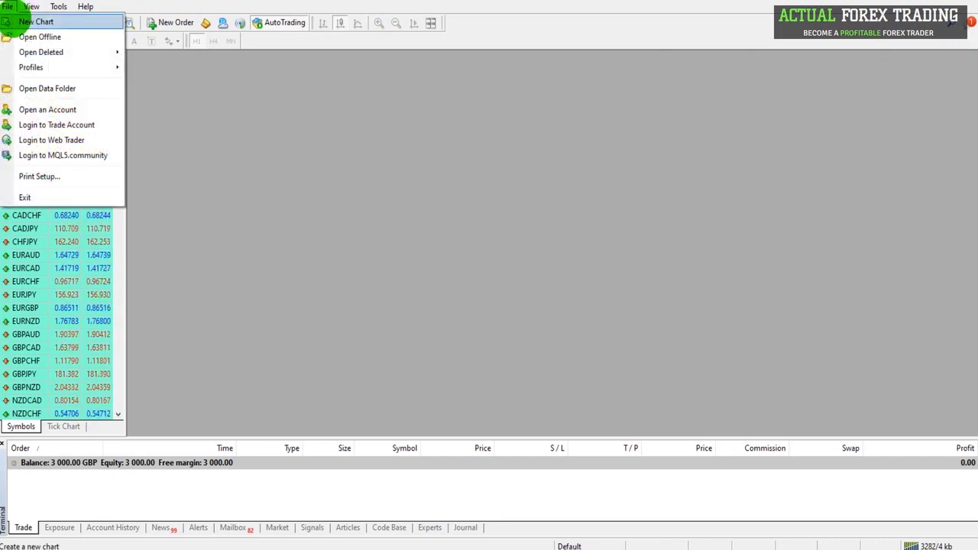
click(32, 22)
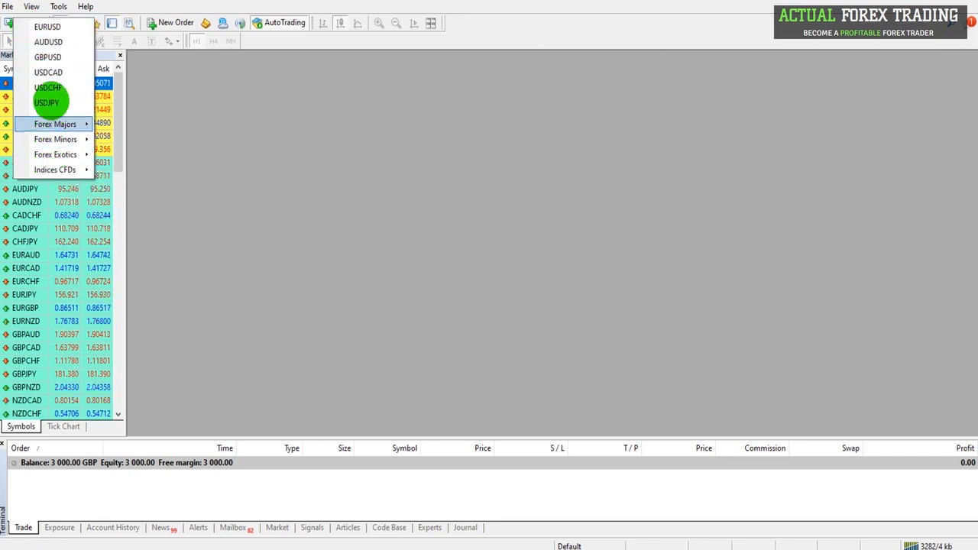
mouse_move(66, 124)
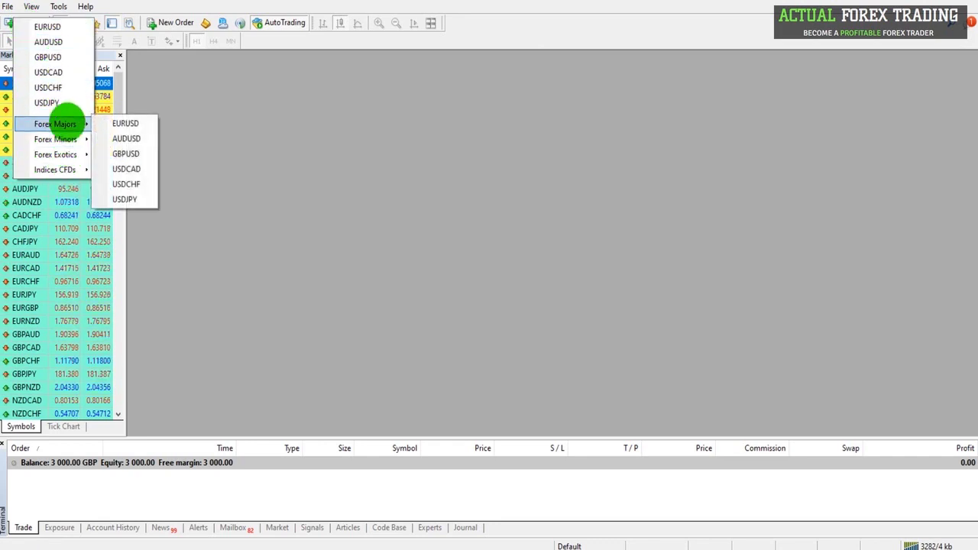
click(126, 138)
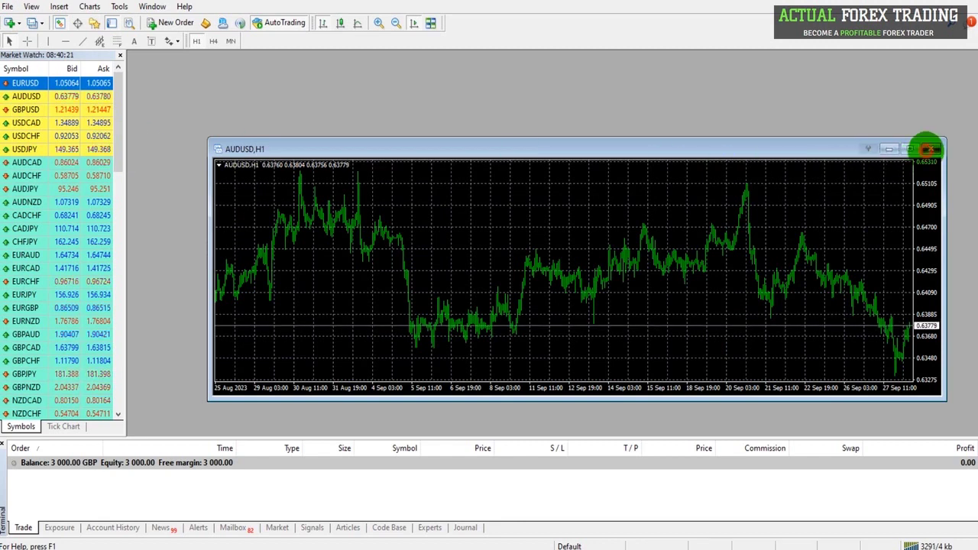
click(930, 149)
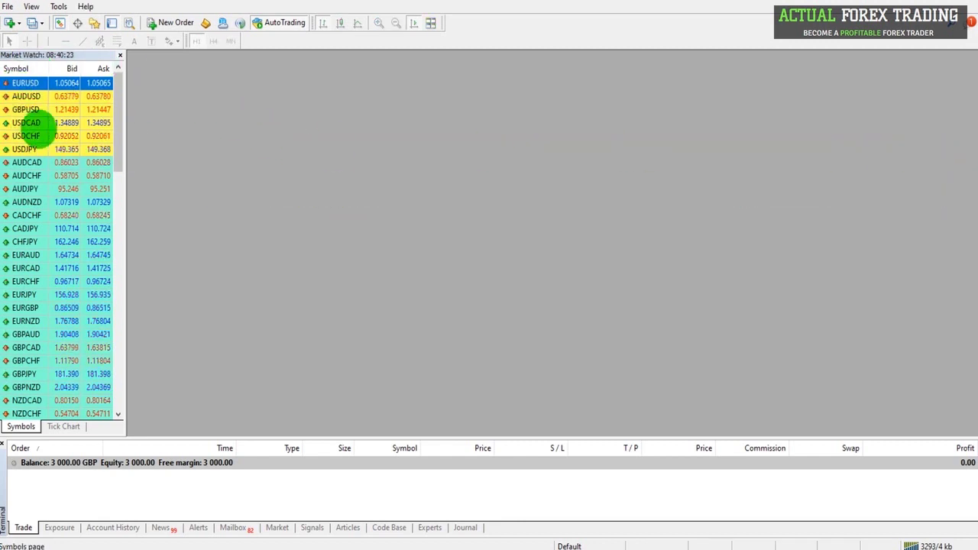
click(27, 96)
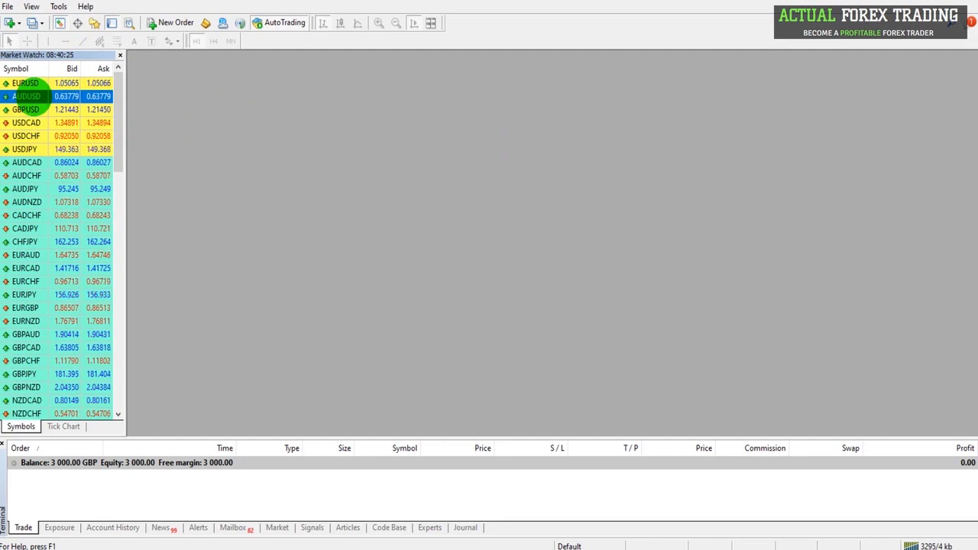
- Open AUDUSD and USDCHF hourly charts from Market Watch, resized as tall side-by-side windows
right_click(27, 96)
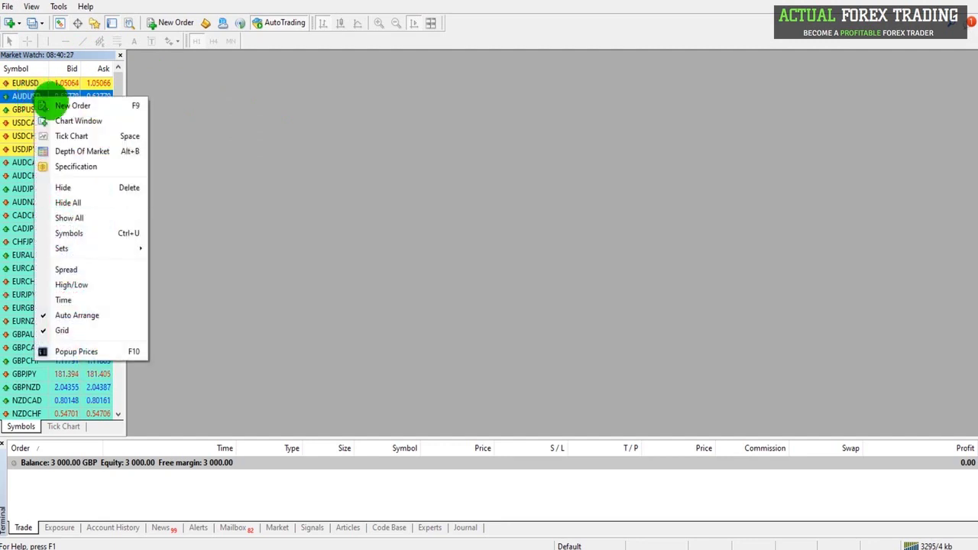
click(77, 121)
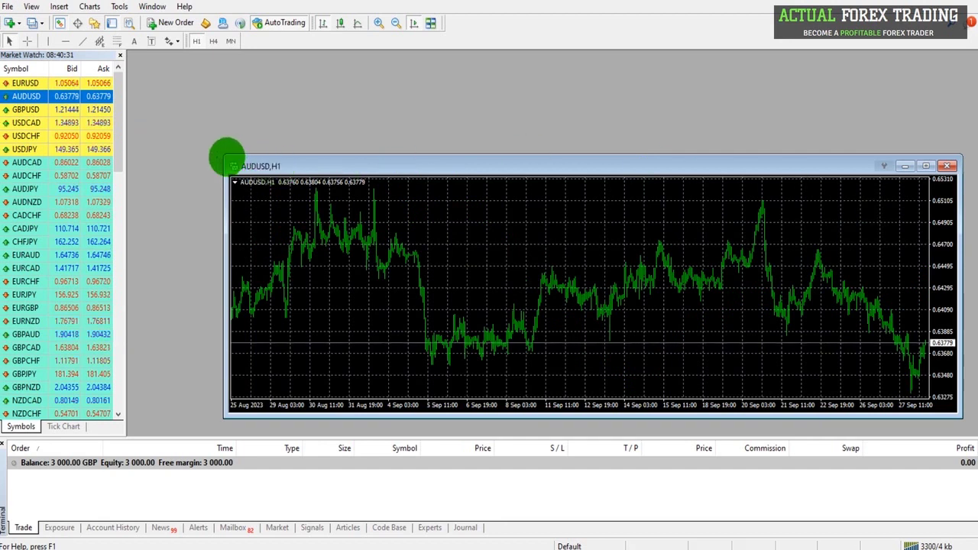
drag(224, 157, 710, 54)
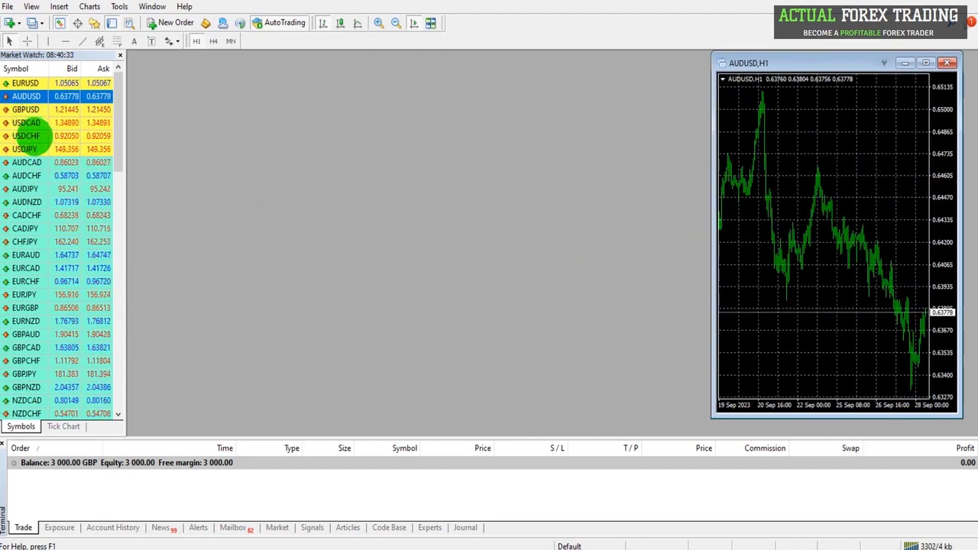
right_click(31, 136)
click(75, 161)
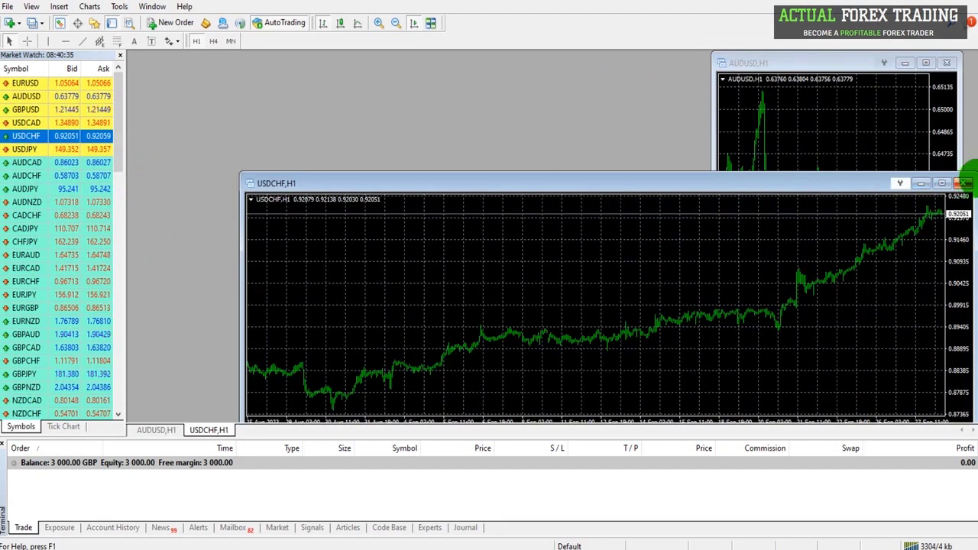
drag(967, 172, 634, 53)
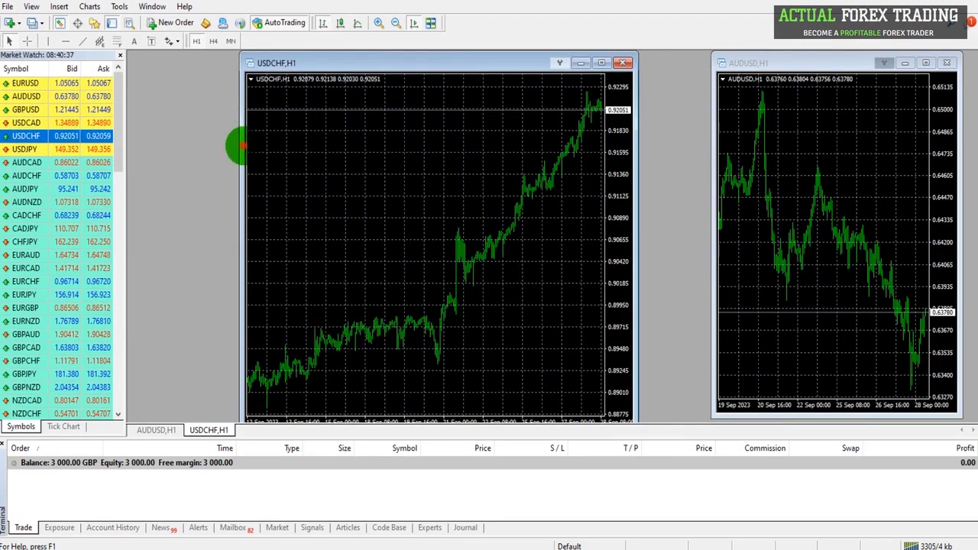
drag(236, 147, 438, 148)
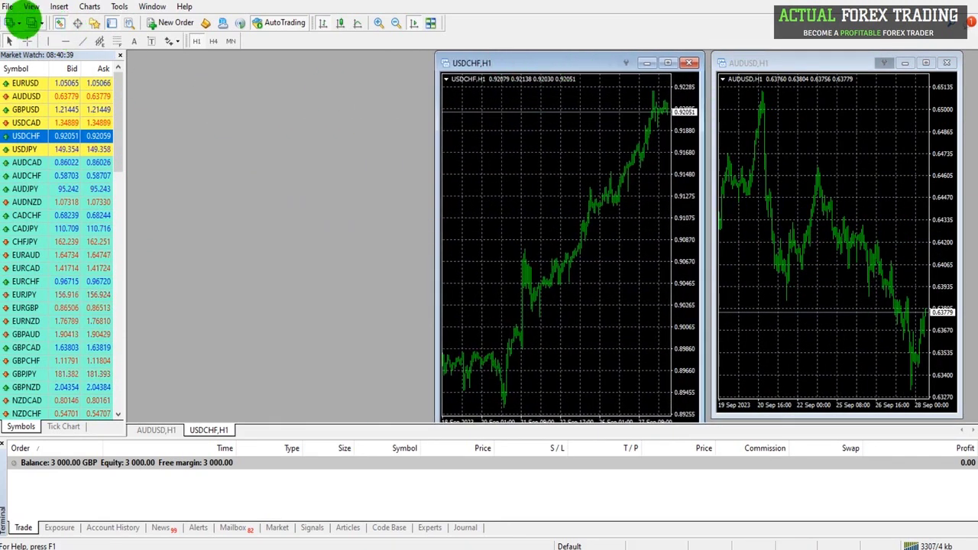
- Open an AUDCHF chart from Forex Minors as a tall left window, then activate USDCHF
click(7, 6)
click(10, 23)
click(11, 23)
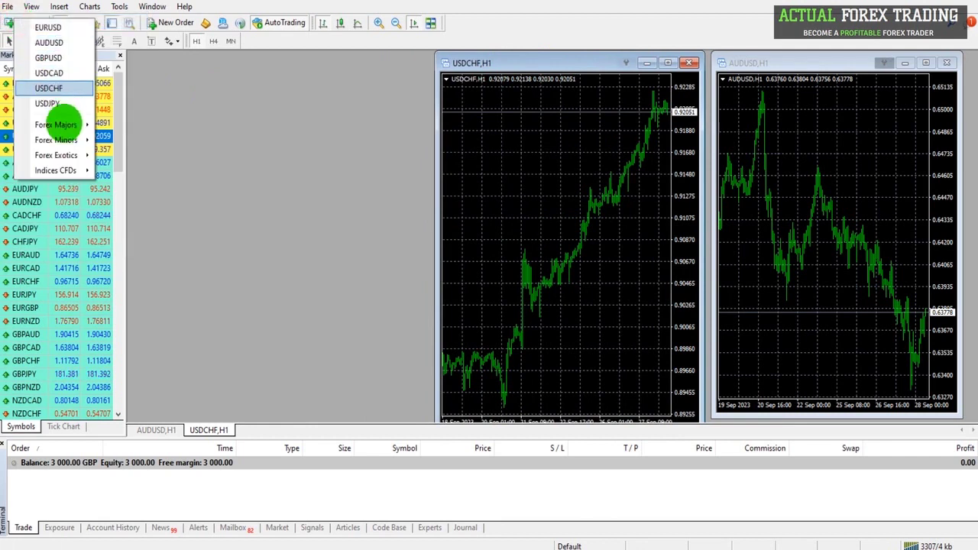
mouse_move(61, 140)
click(127, 154)
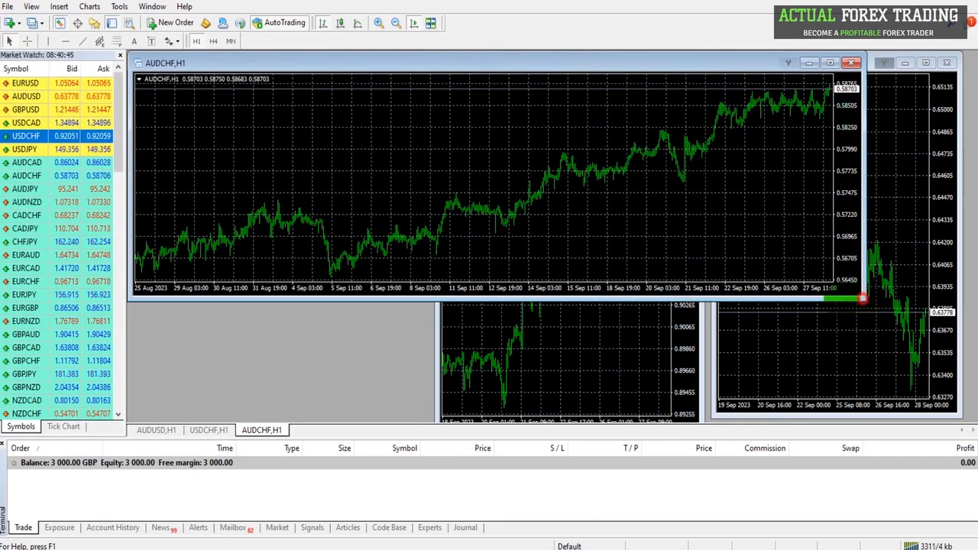
drag(861, 298, 401, 434)
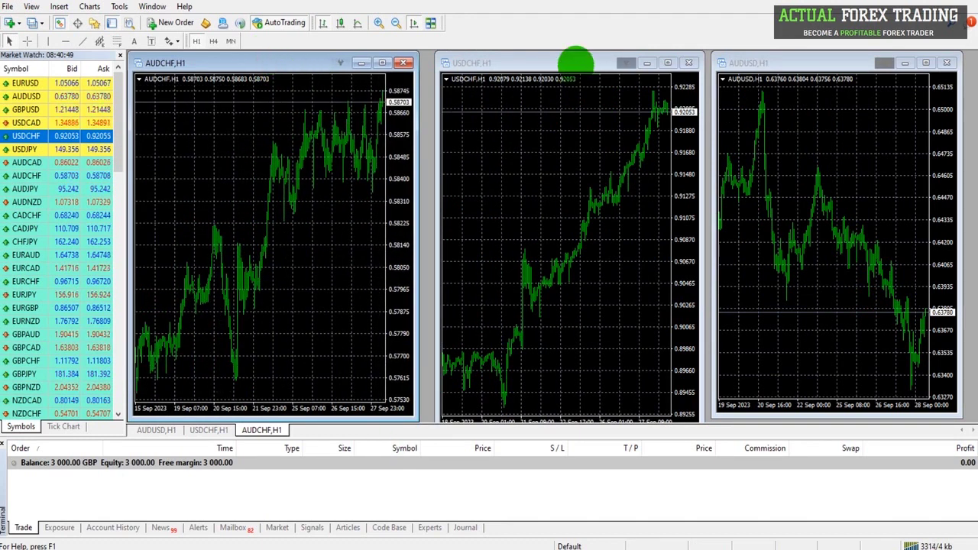
click(575, 62)
- Zoom the USDCHF chart in and out repeatedly with the toolbar zoom buttons
click(377, 23)
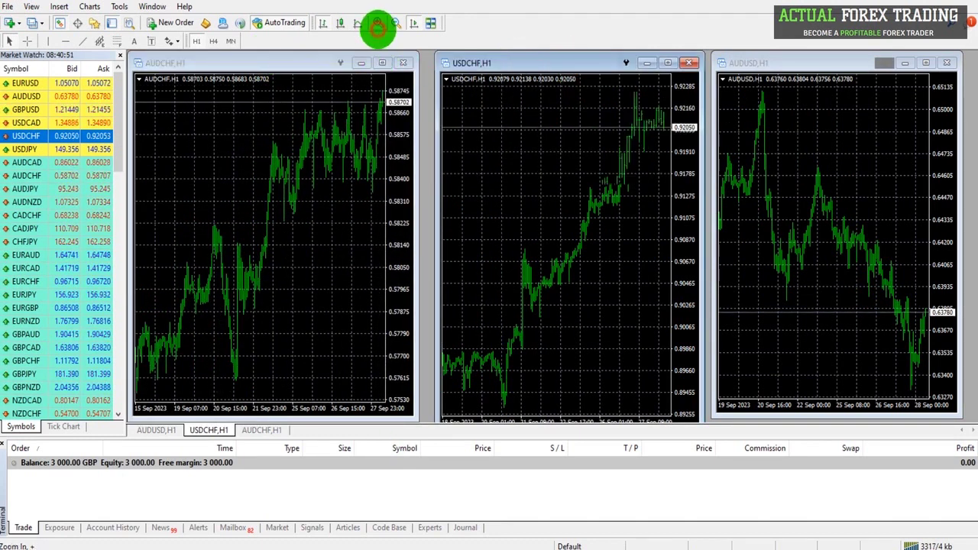
click(377, 23)
click(378, 23)
click(395, 23)
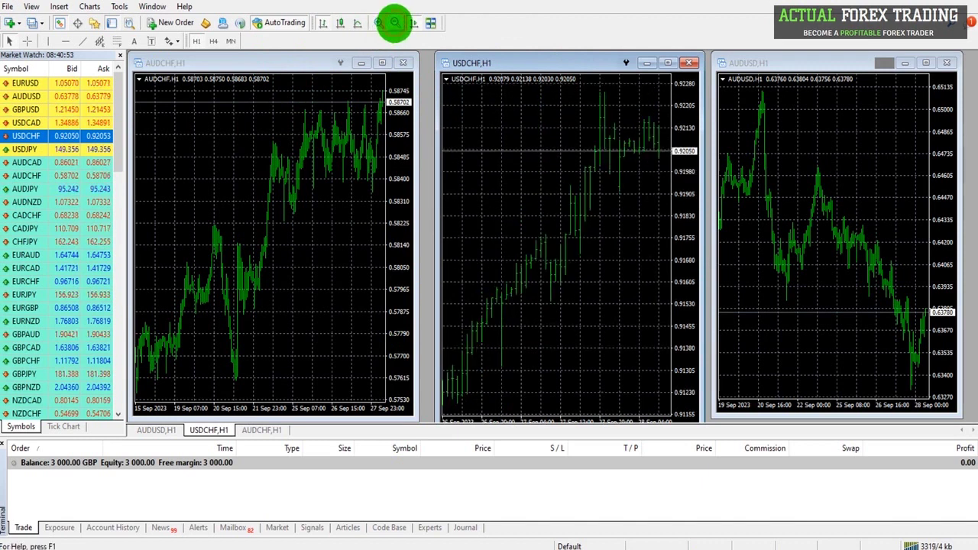
click(395, 23)
click(393, 23)
click(380, 22)
click(380, 23)
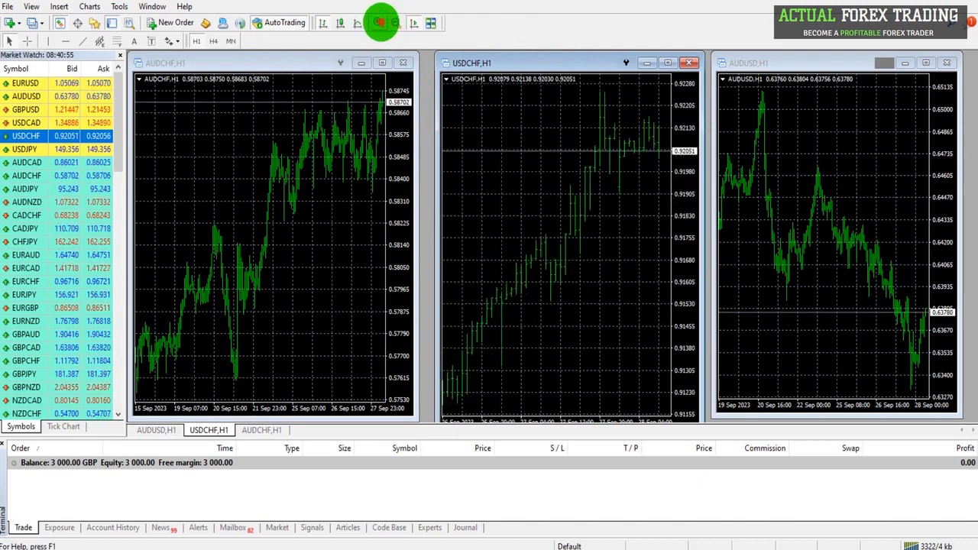
click(381, 23)
click(394, 23)
click(397, 23)
click(396, 22)
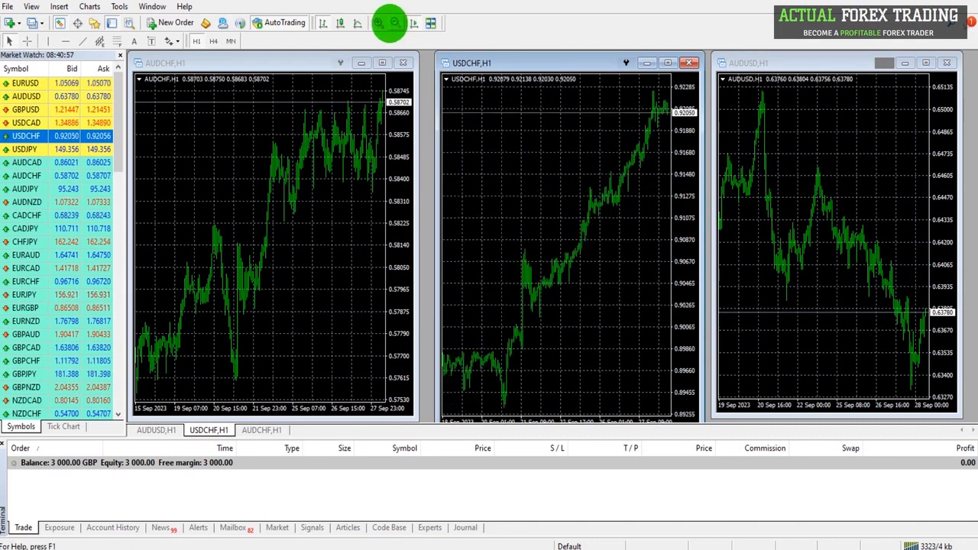
click(379, 23)
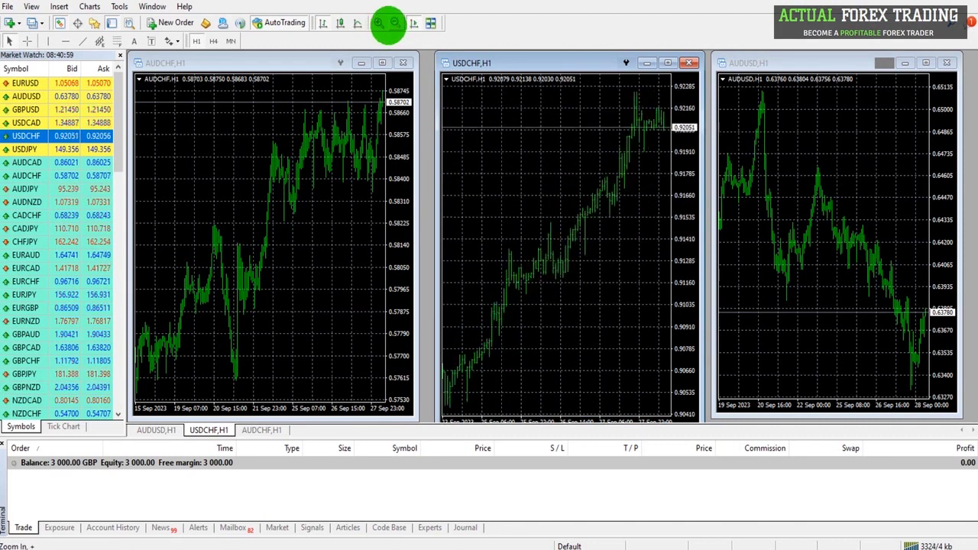
- Open the toolbar Customize dialog, then close it without changes
right_click(388, 24)
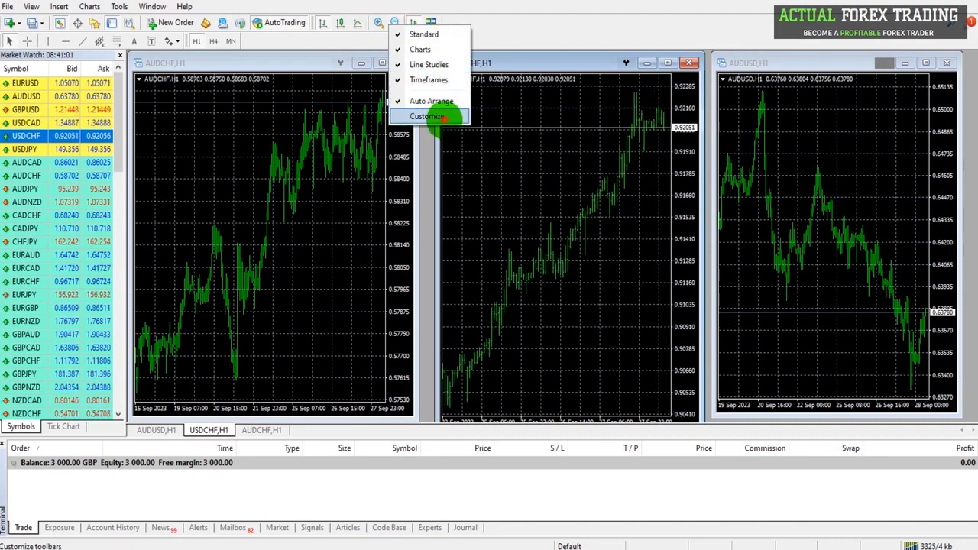
click(430, 116)
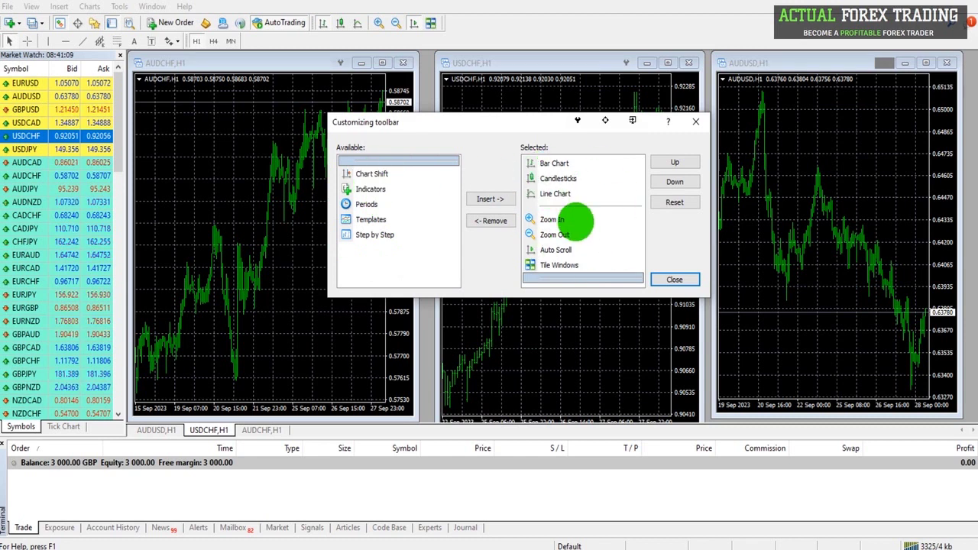
click(695, 121)
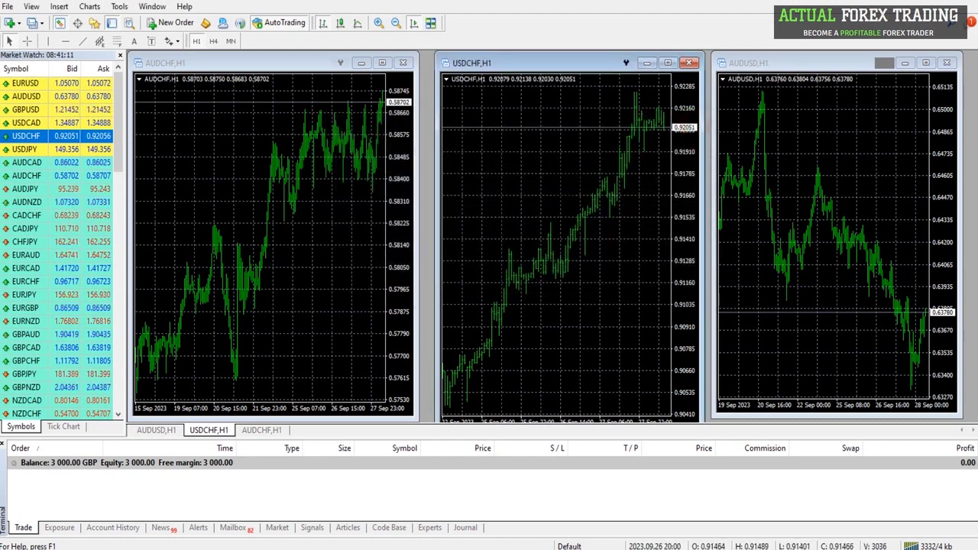
- Zoom the USDCHF chart using its right-click Zoom In and Zoom Out commands
right_click(565, 180)
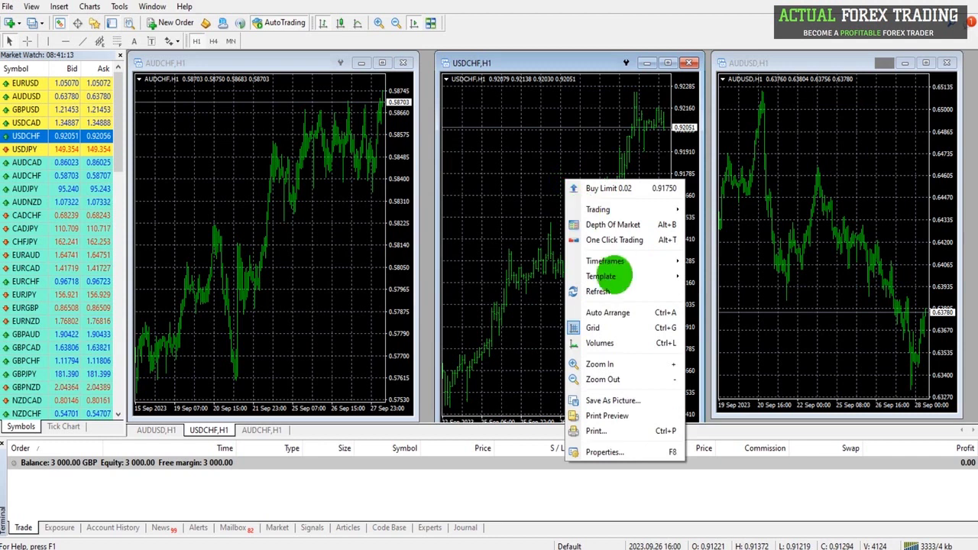
click(599, 364)
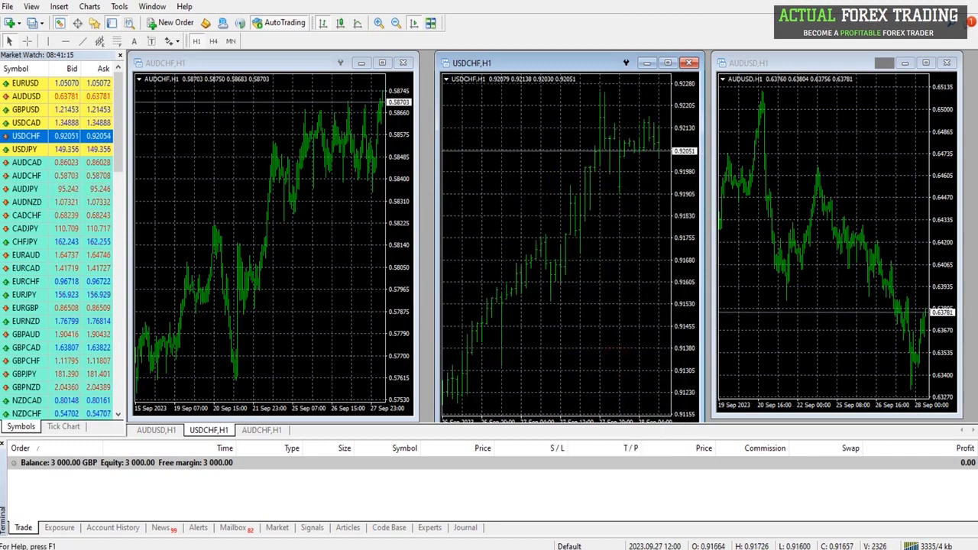
right_click(511, 186)
click(573, 374)
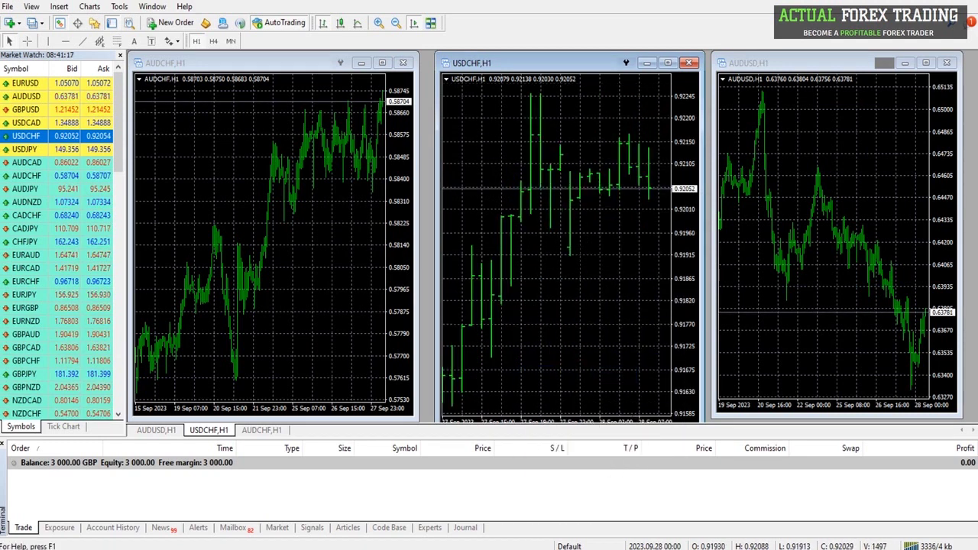
right_click(590, 249)
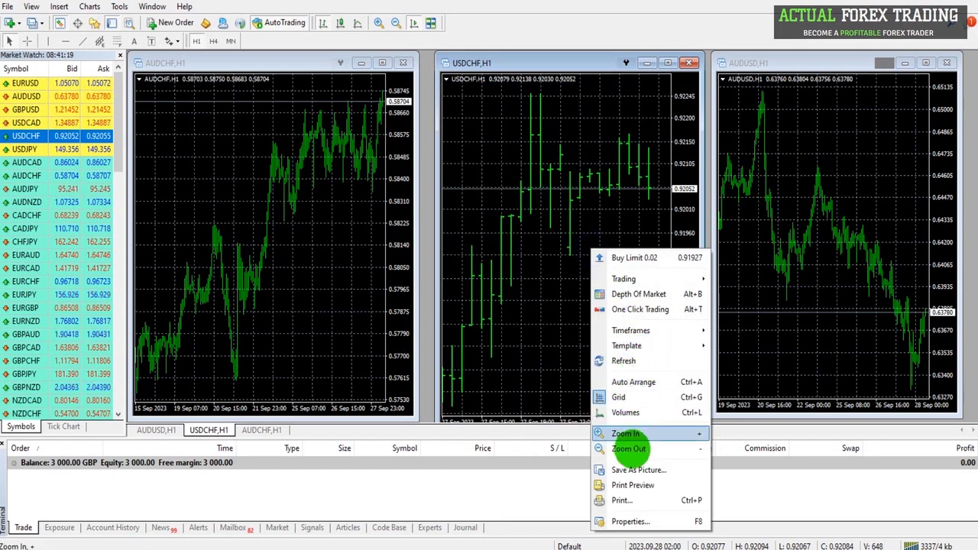
click(628, 448)
right_click(612, 246)
click(659, 454)
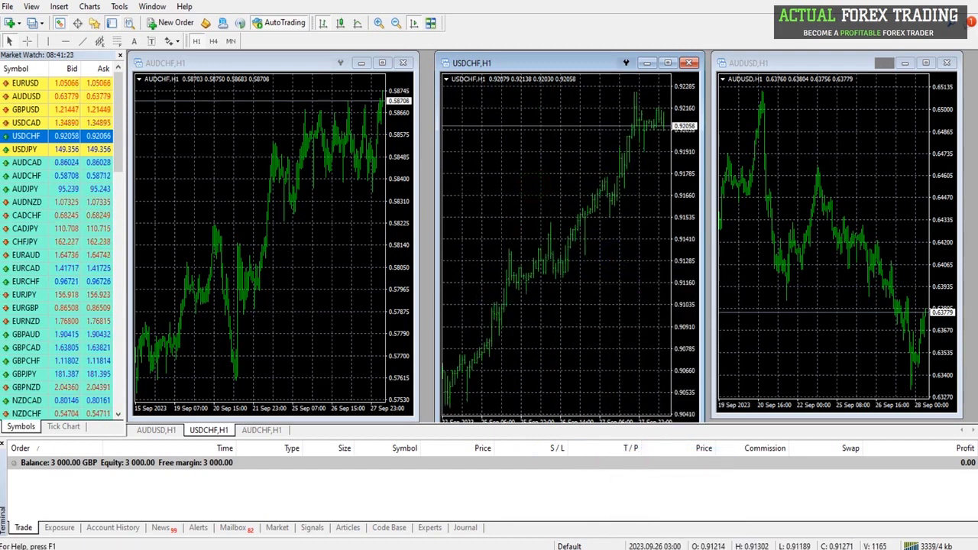
- Zoom with the + and − keys, then close the AUDCHF and AUDUSD chart windows
key(plus)
key(plus)
key(plus)
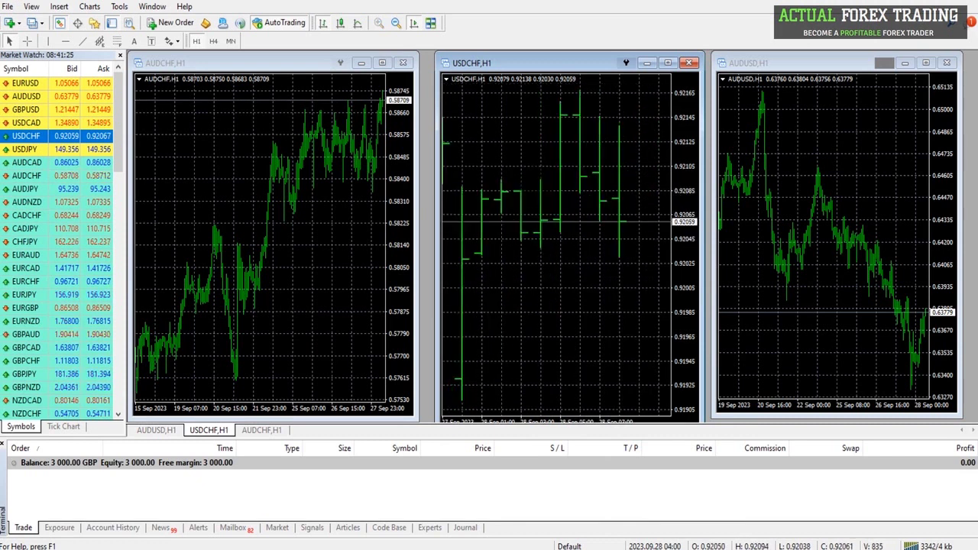
key(minus)
key(minus)
key(minus)
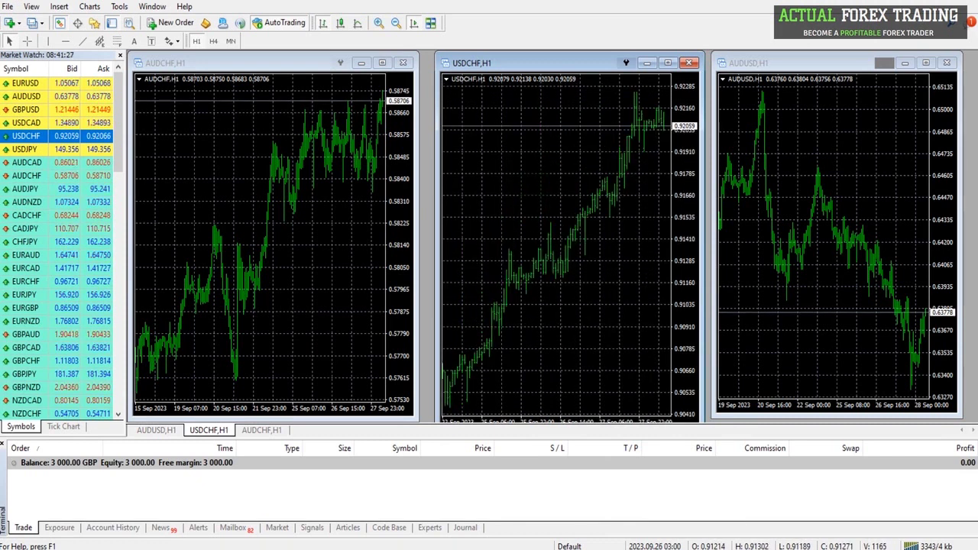
key(minus)
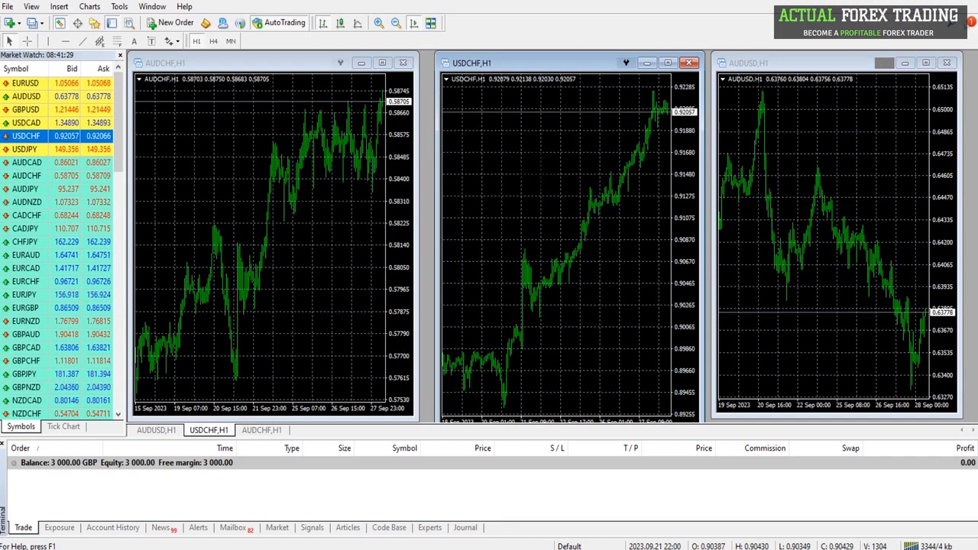
click(402, 63)
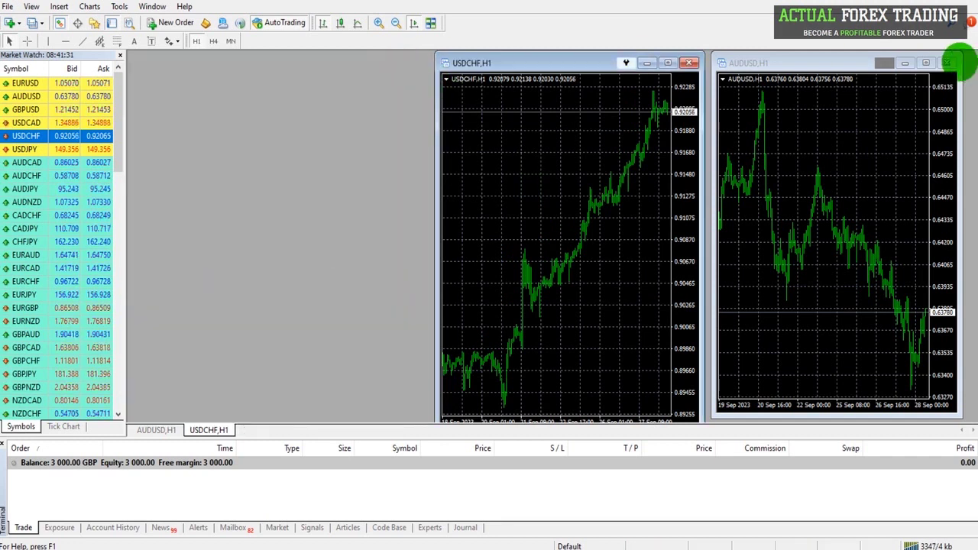
click(947, 62)
- Stretch the USDCHF chart window across the workspace and open its Properties dialog
drag(436, 182, 134, 184)
drag(704, 186, 966, 191)
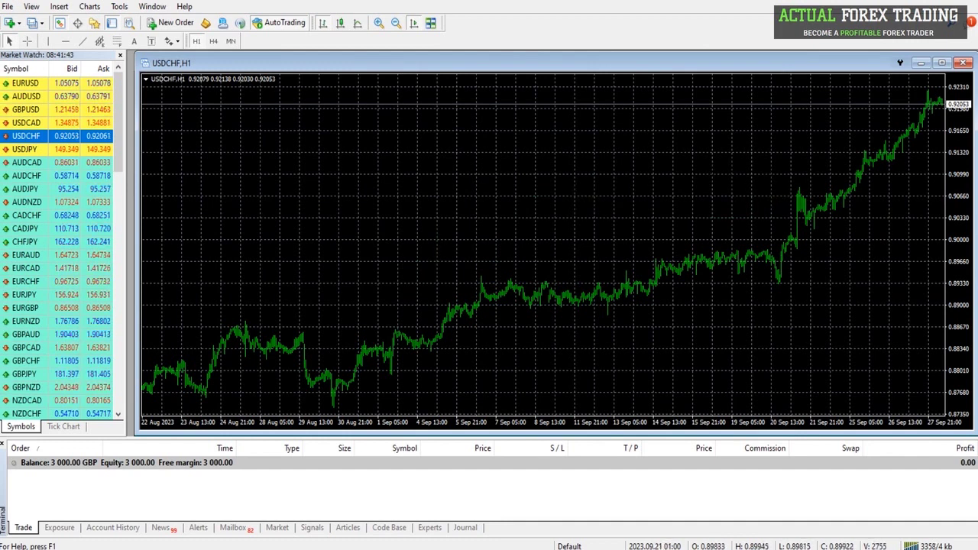
right_click(475, 145)
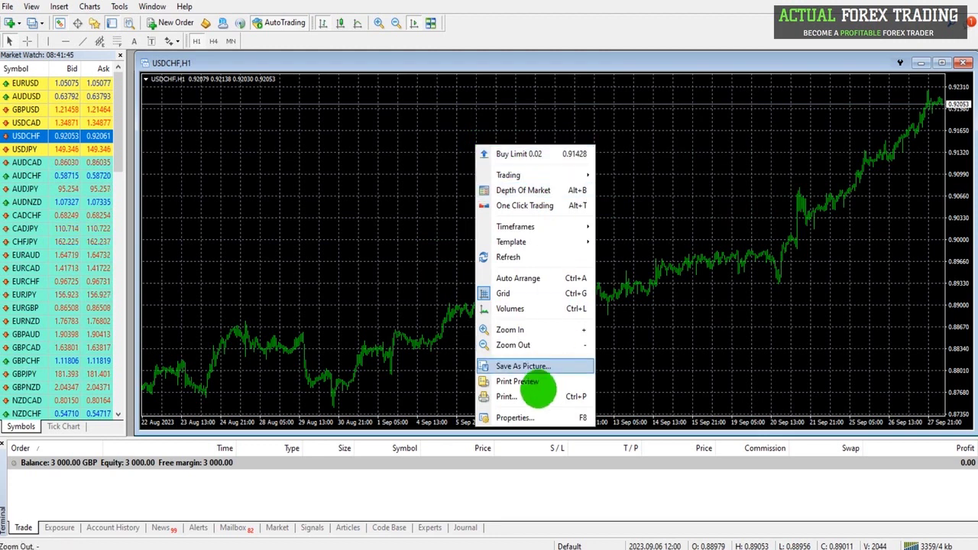
click(527, 418)
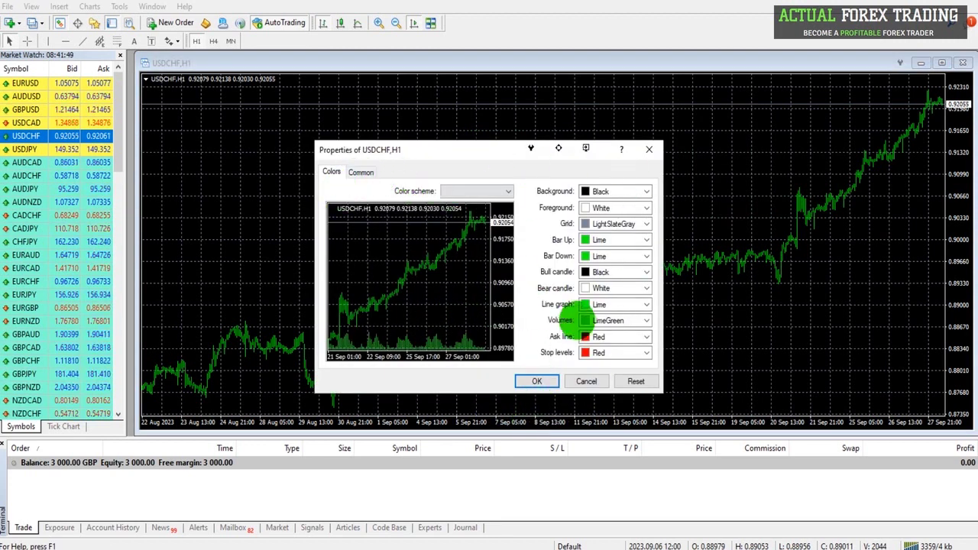
- Set the USDCHF chart background White, foreground Black and grid White
click(362, 172)
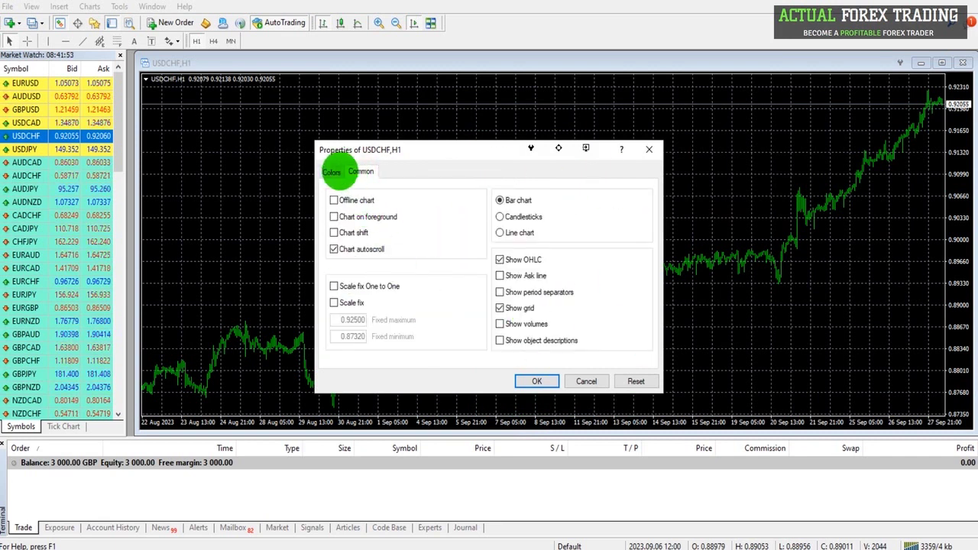
click(333, 171)
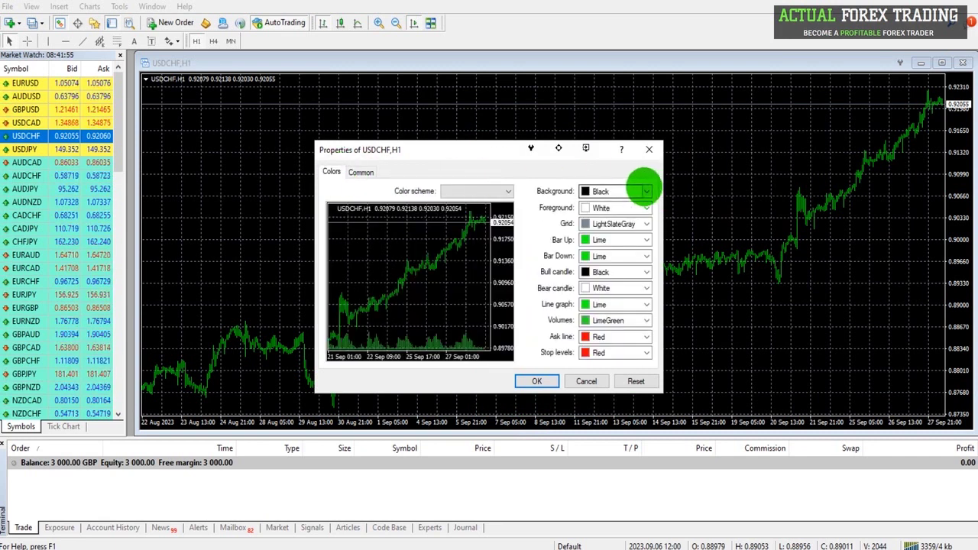
click(646, 191)
click(696, 354)
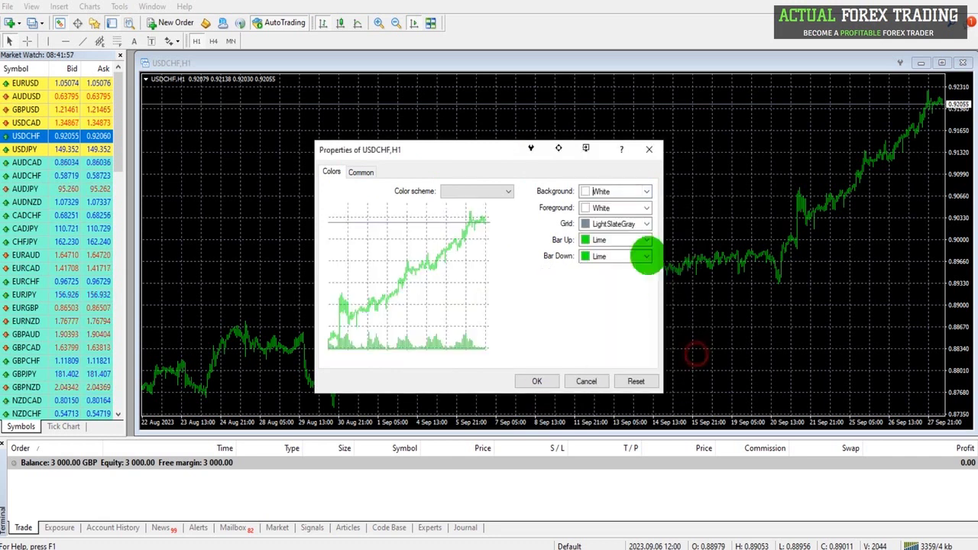
click(642, 207)
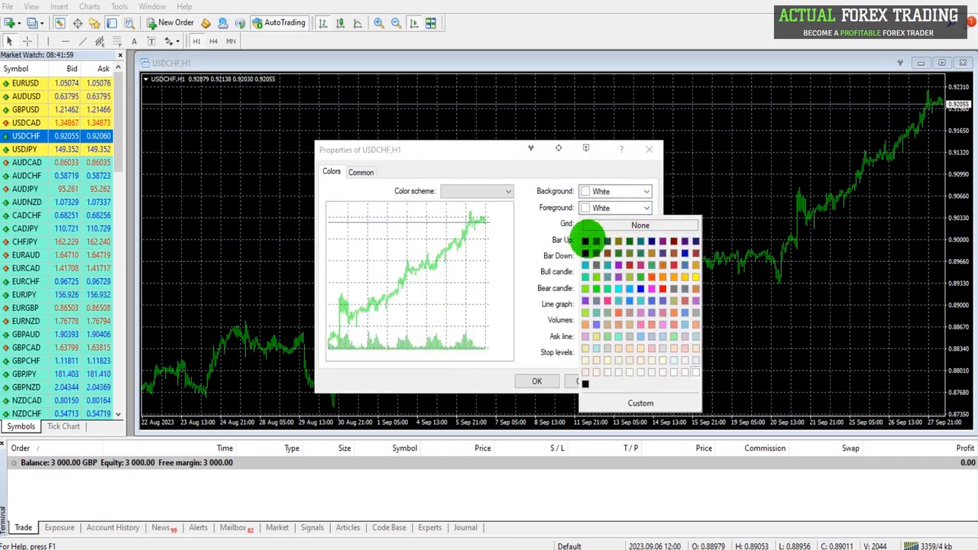
click(586, 240)
click(645, 224)
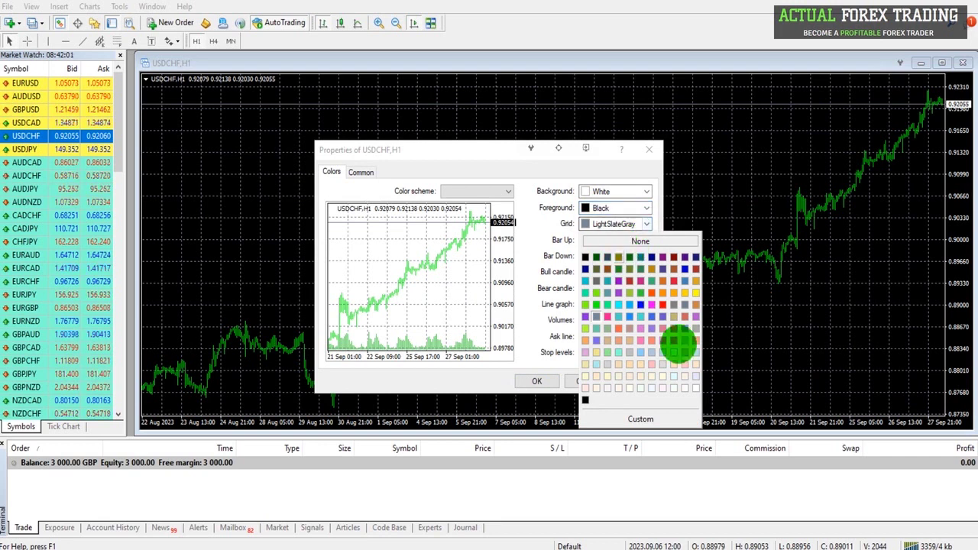
click(690, 388)
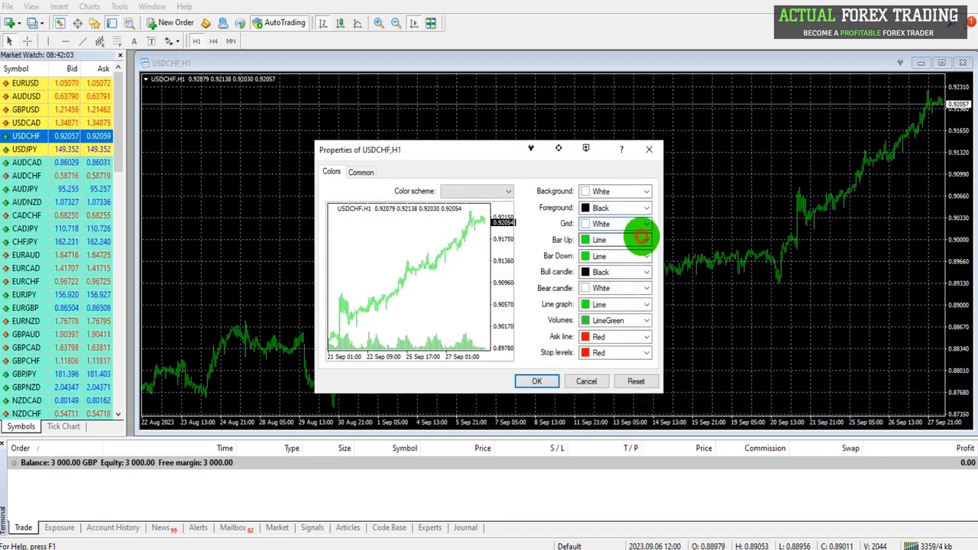
- Make up and down bars Black and bear candles Red, then apply
click(642, 239)
click(585, 272)
click(642, 256)
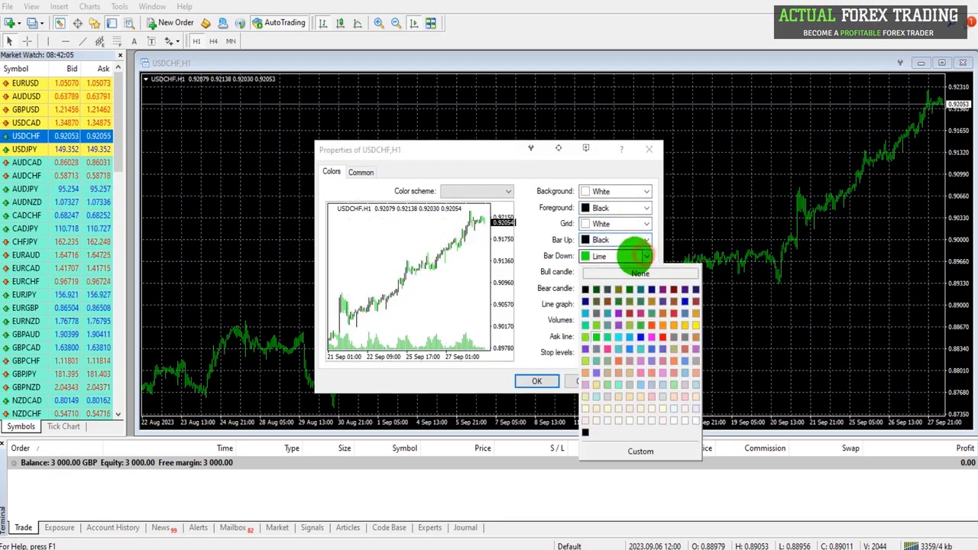
click(587, 287)
click(645, 288)
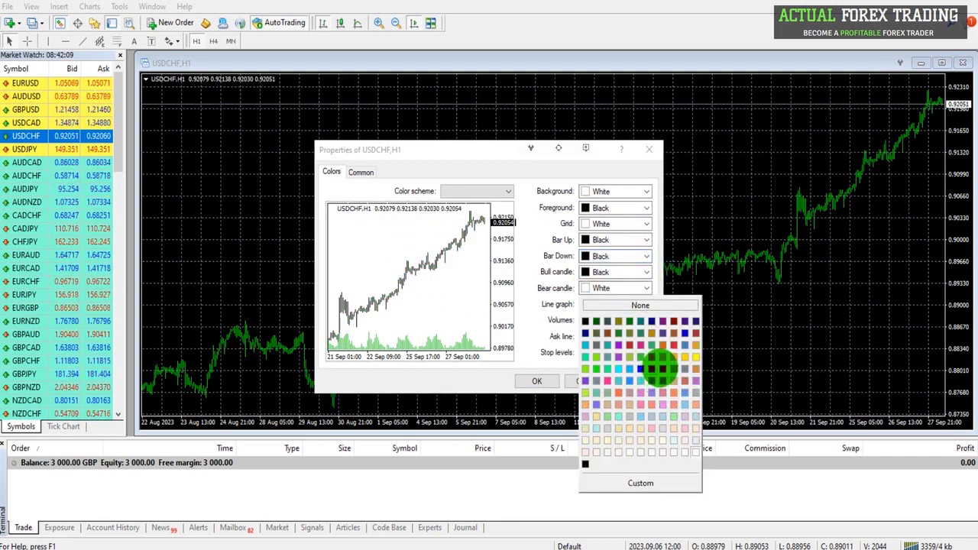
click(662, 368)
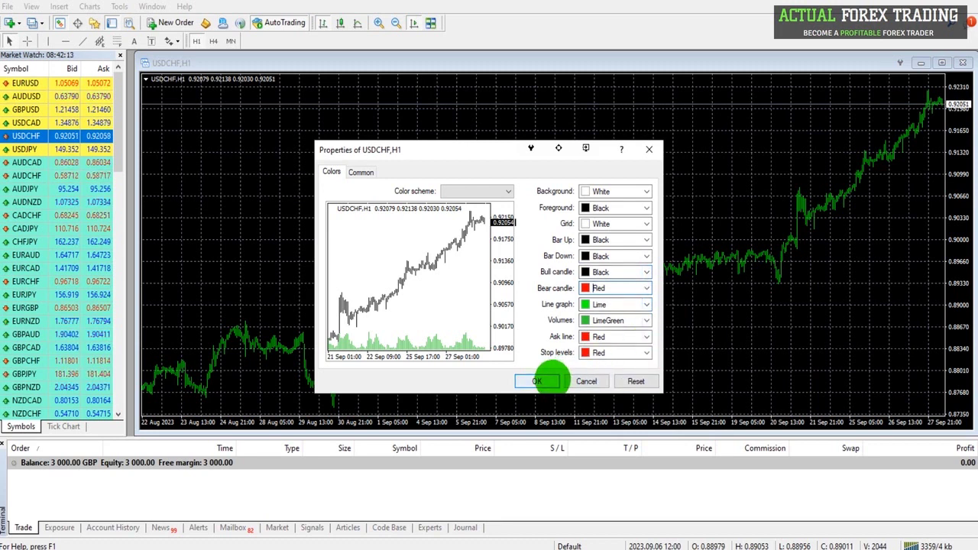
click(550, 380)
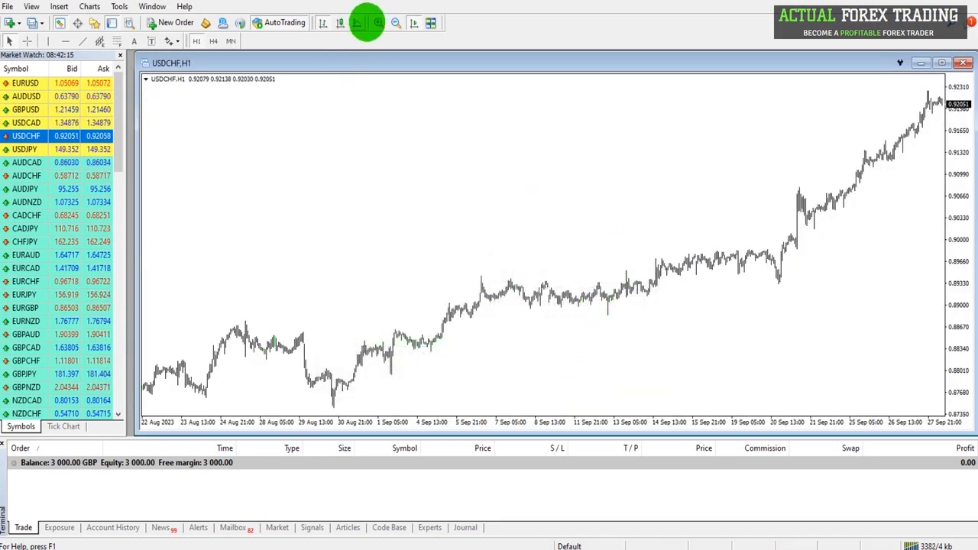
- Zoom the USDCHF chart in two steps and switch it to candlesticks
click(376, 22)
click(376, 22)
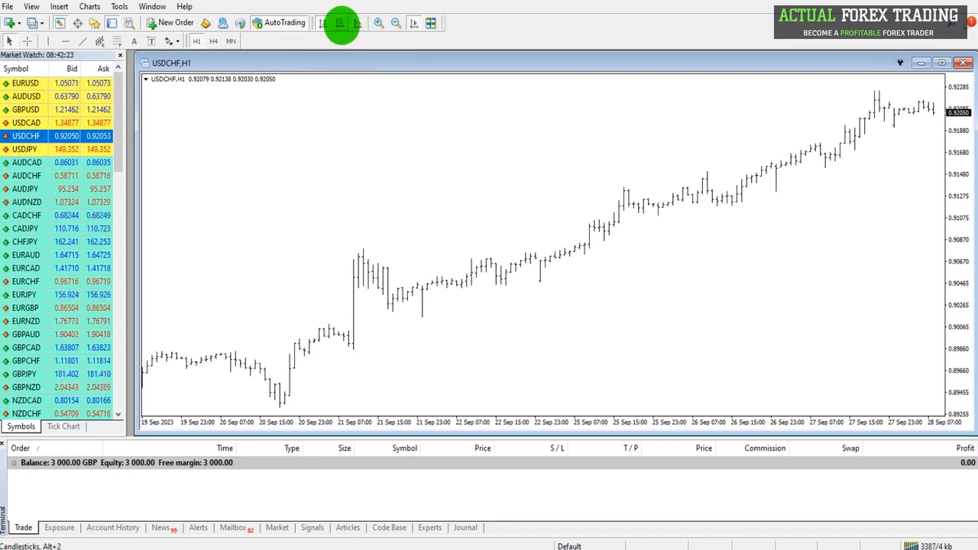
click(339, 24)
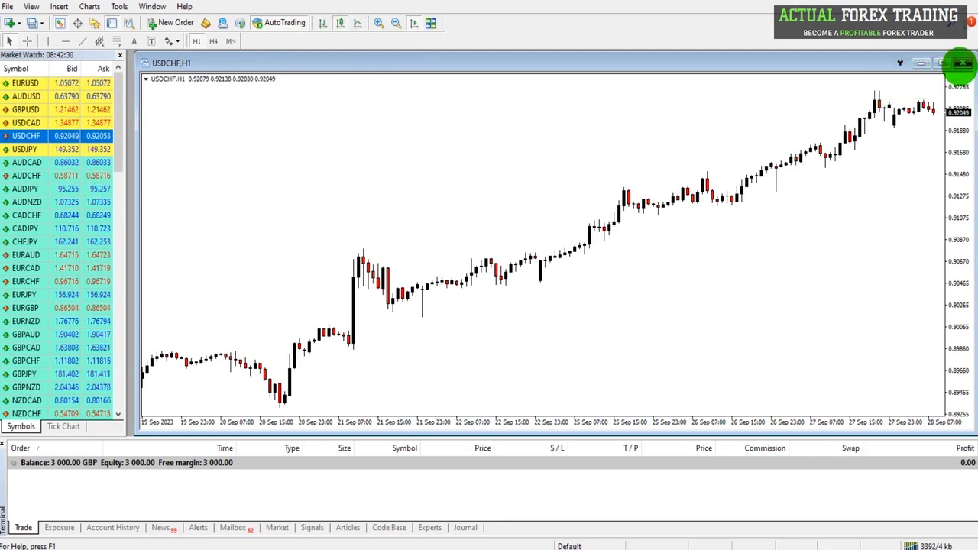
- Replace the chart with a new USDCHF chart window stretched to fill the workspace
click(962, 63)
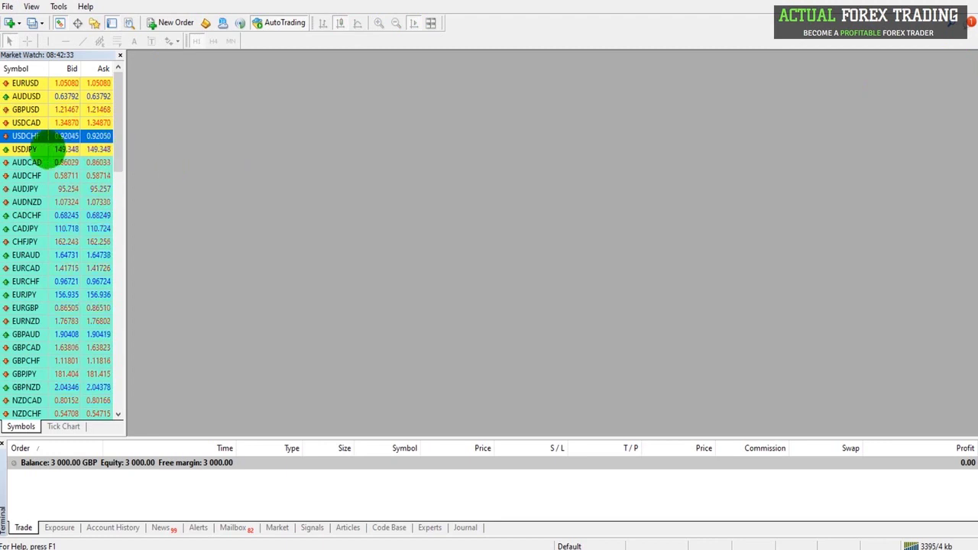
right_click(31, 136)
click(53, 158)
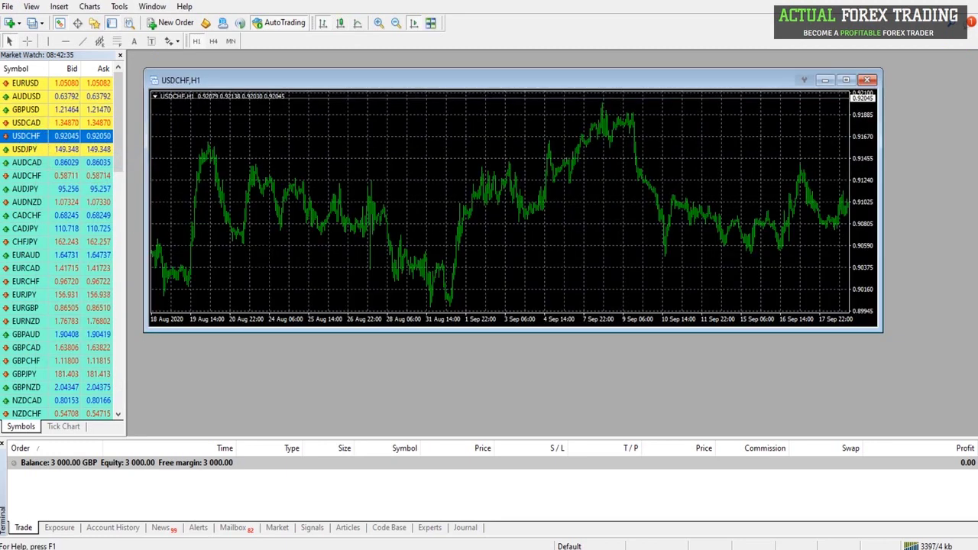
drag(880, 329, 973, 434)
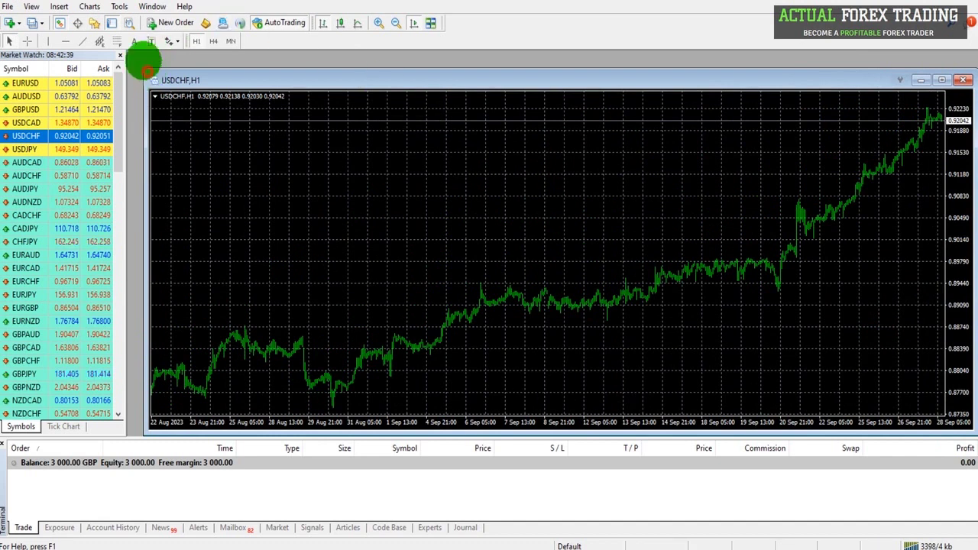
drag(146, 71, 128, 53)
- In the chart's Properties, set background DarkSlateGray and foreground Black
right_click(316, 208)
click(356, 484)
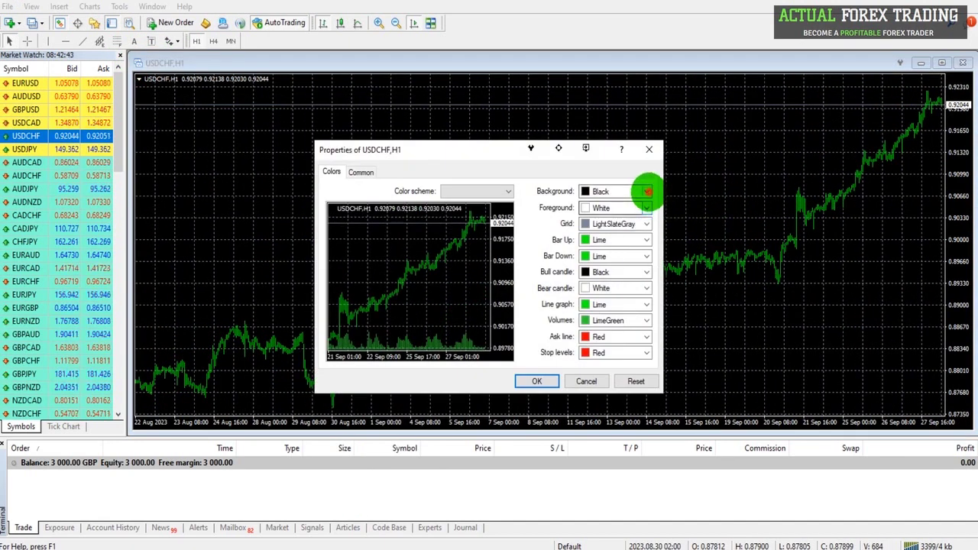
click(646, 191)
click(640, 220)
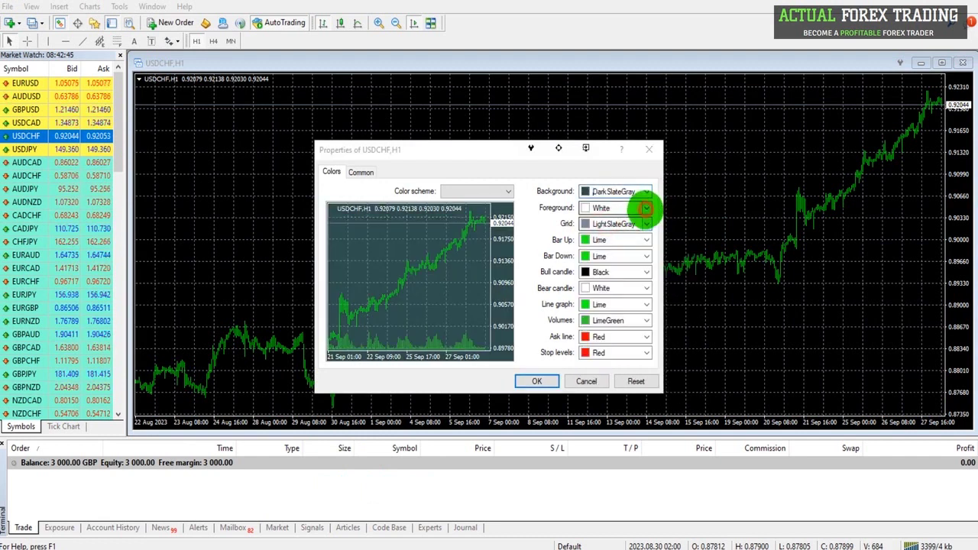
click(646, 207)
click(591, 239)
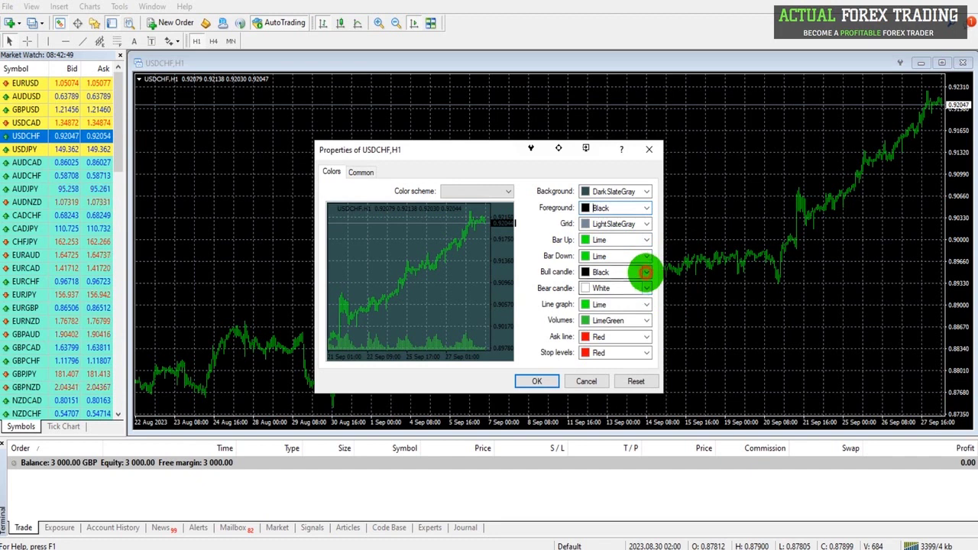
- Make bull candles Olive and bear candles Red, then apply the settings
click(646, 272)
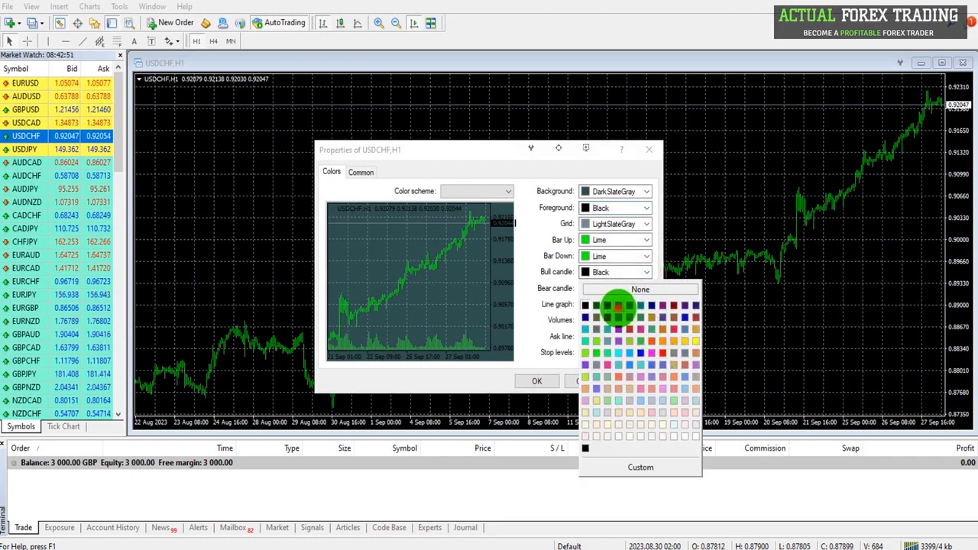
click(617, 307)
click(645, 287)
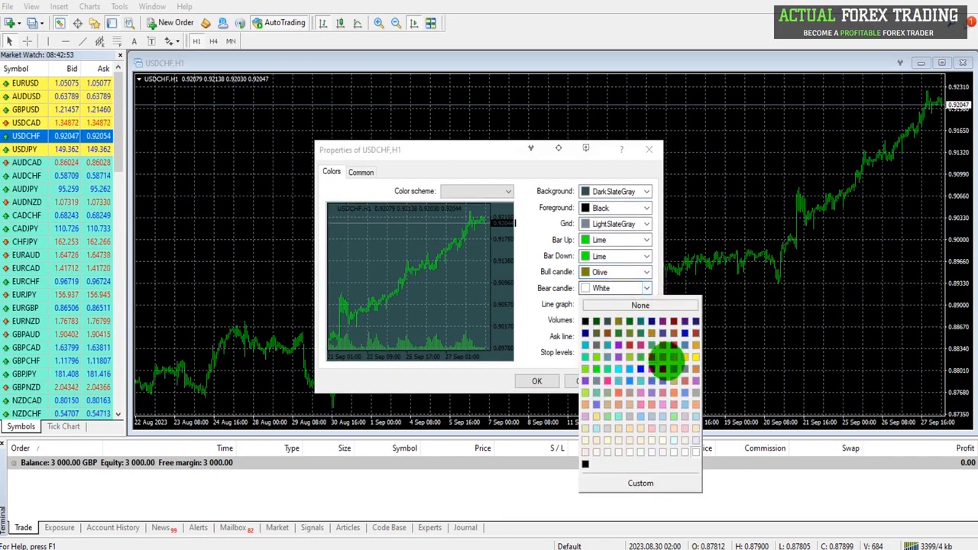
click(661, 368)
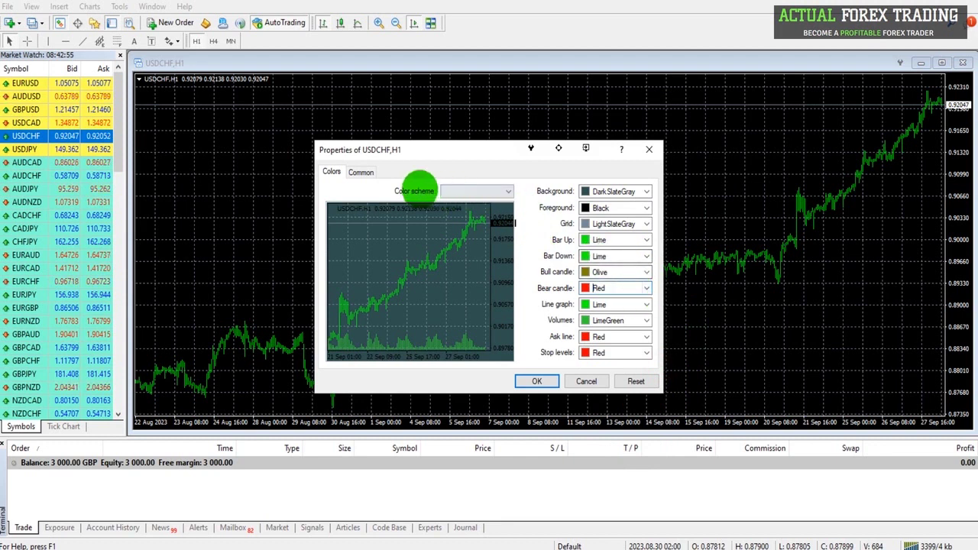
click(359, 172)
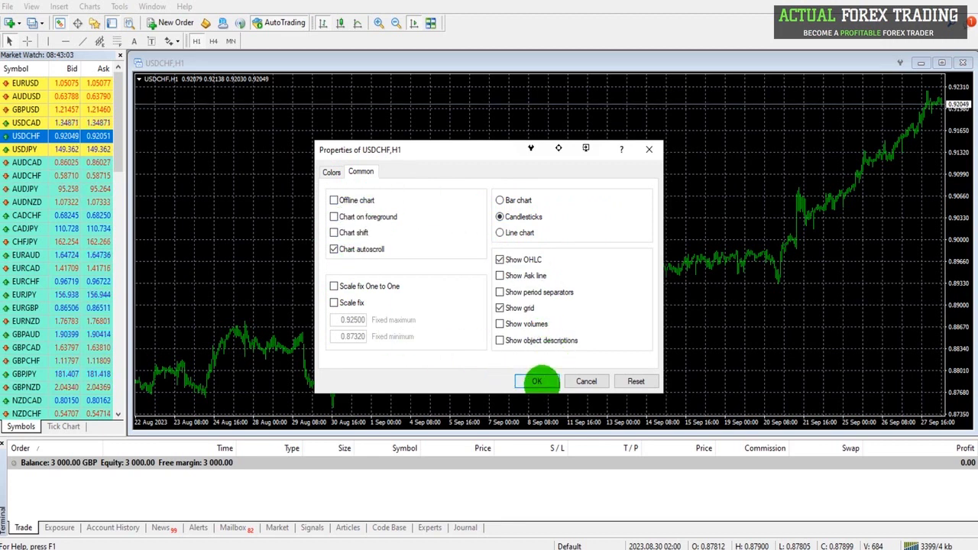
click(537, 382)
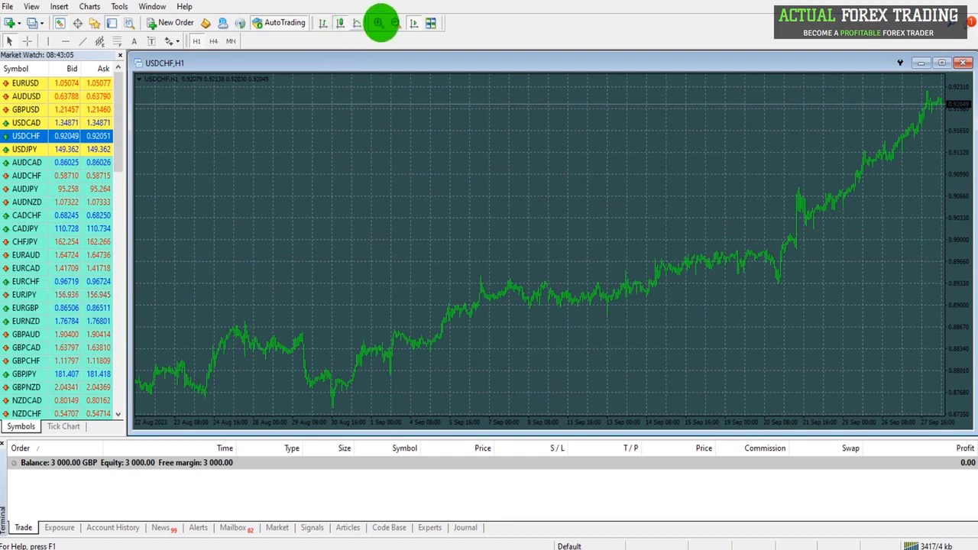
- Zoom the USDCHF chart in twice and save its setup as template 'demo1'
click(377, 22)
click(377, 23)
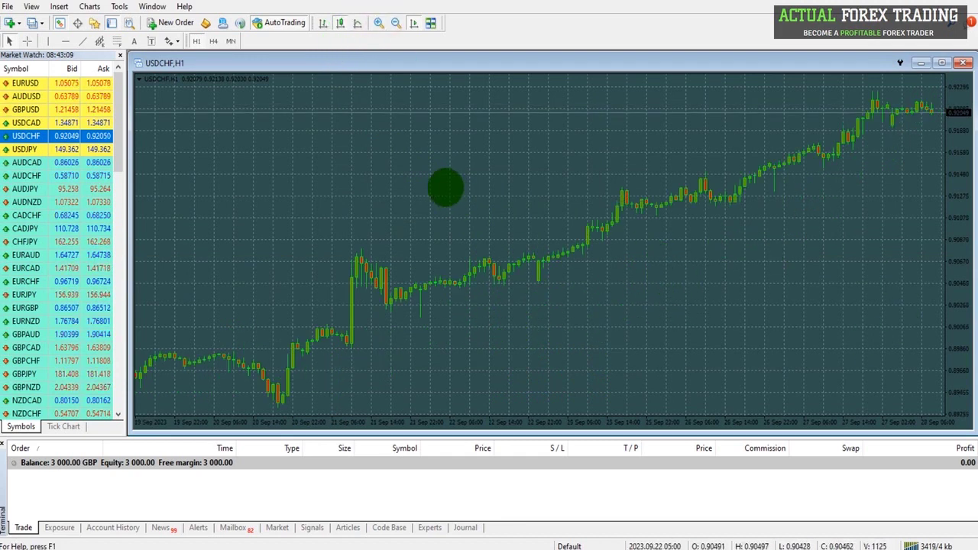
right_click(446, 187)
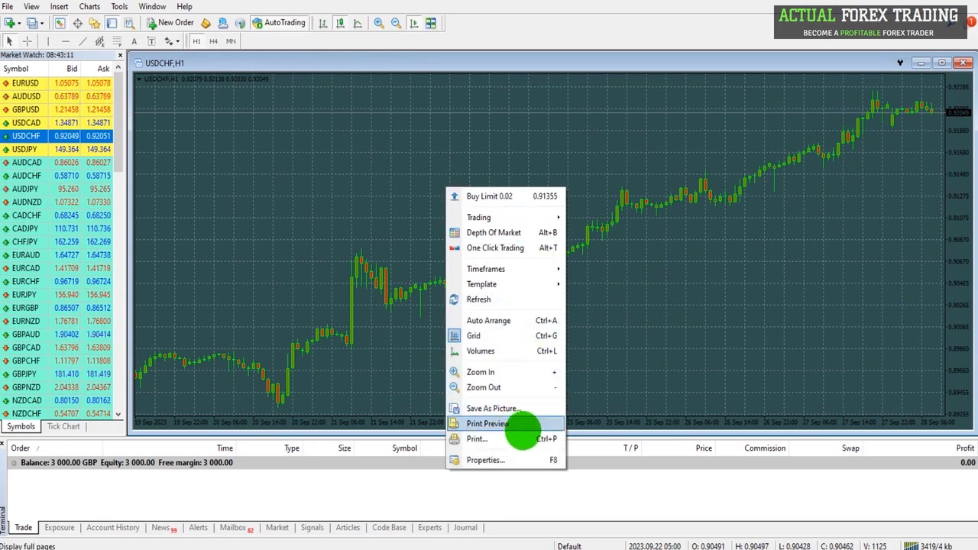
mouse_move(497, 284)
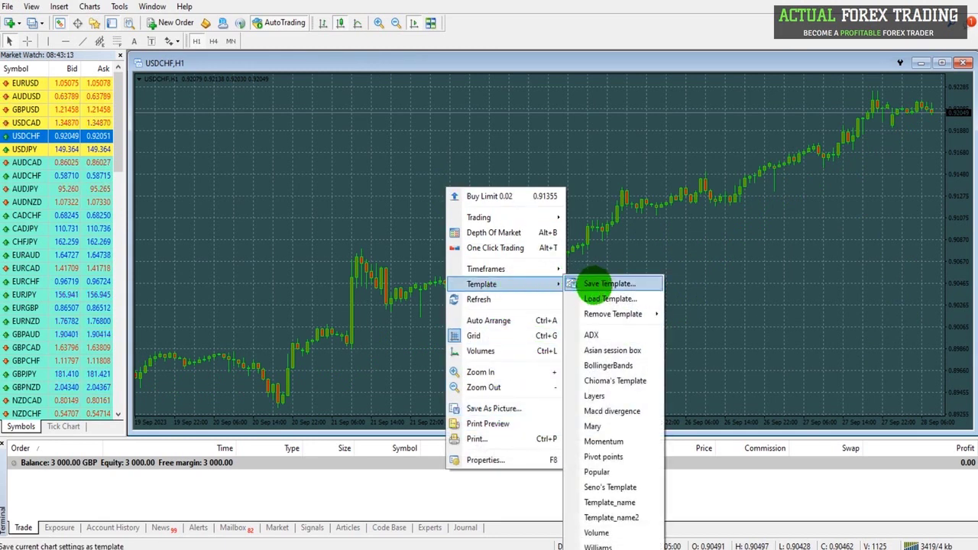
click(594, 284)
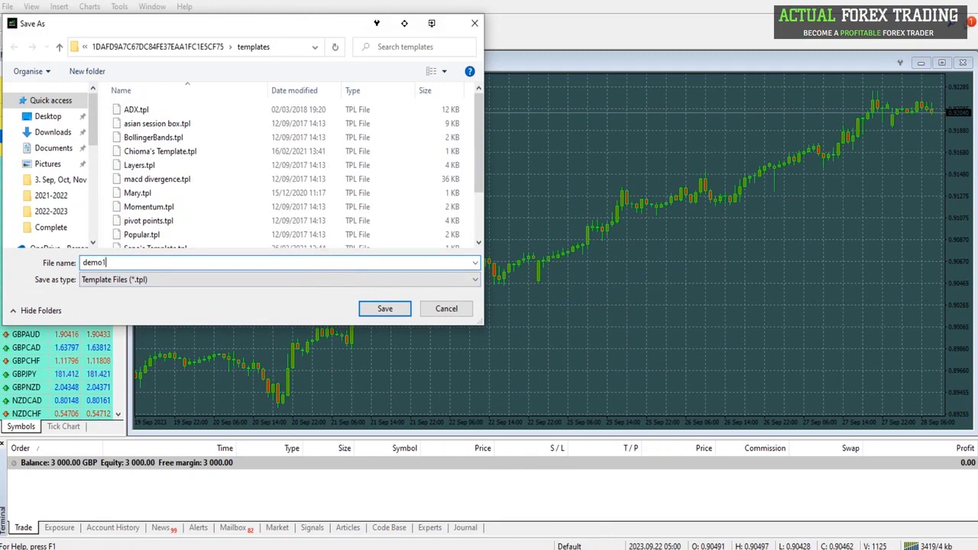
click(384, 308)
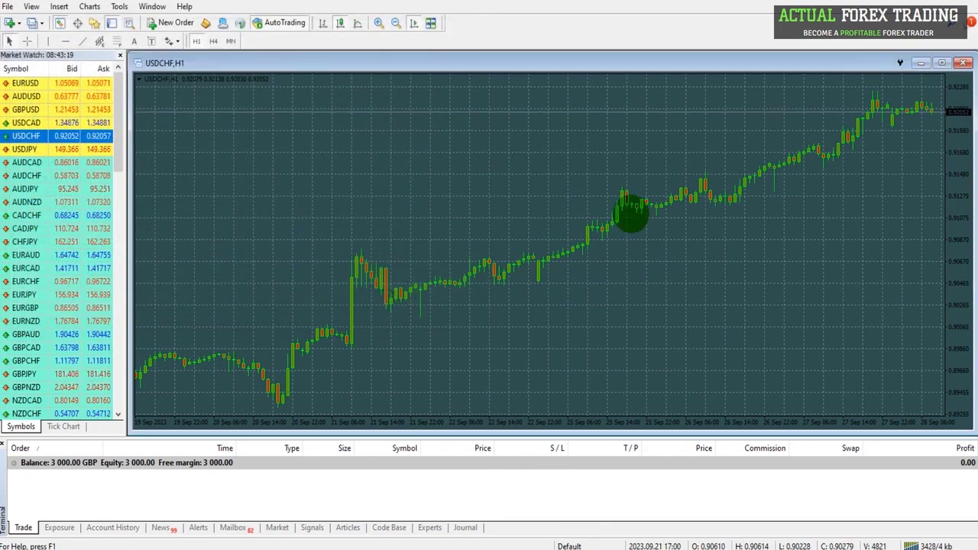
- Replace the chart with a new, enlarged USDCHF chart window from Market Watch
click(962, 63)
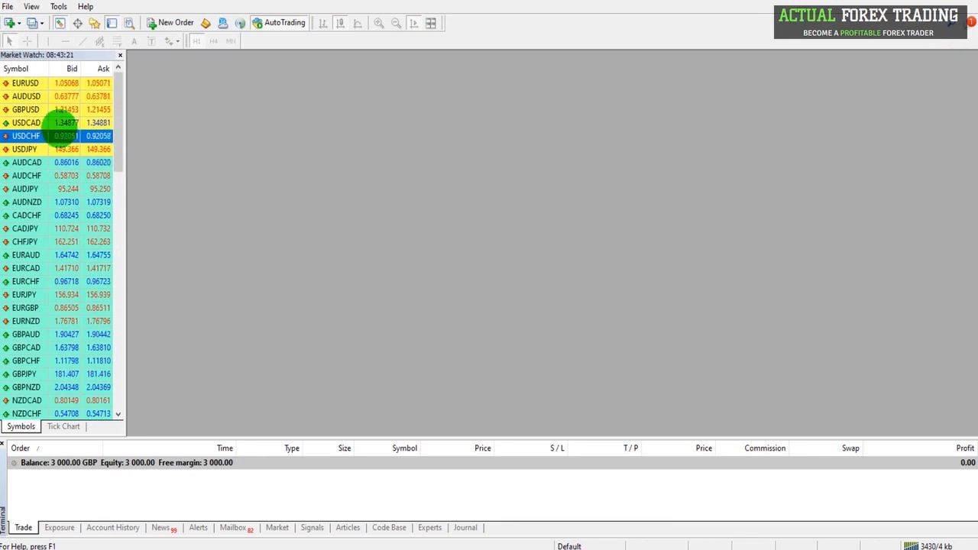
right_click(28, 130)
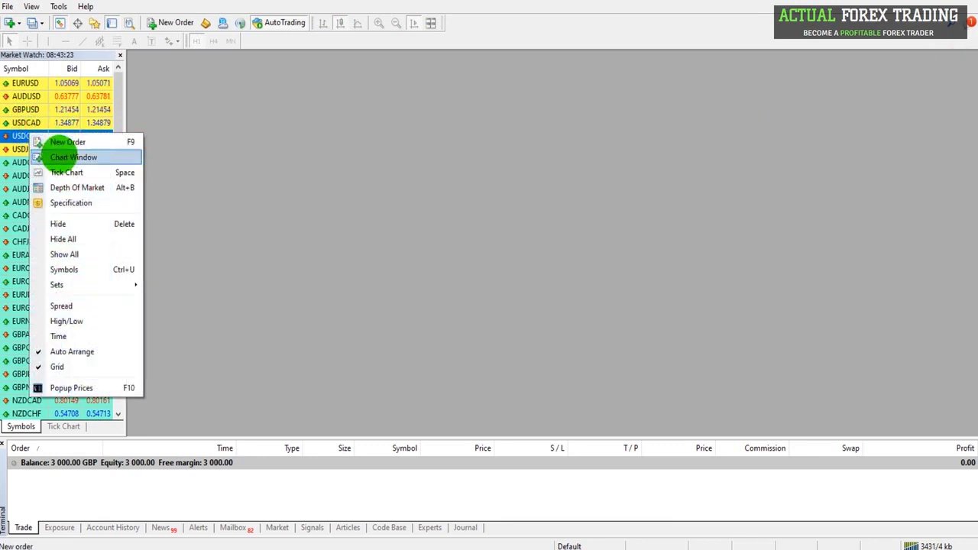
click(48, 155)
drag(890, 87, 969, 54)
drag(159, 351, 130, 430)
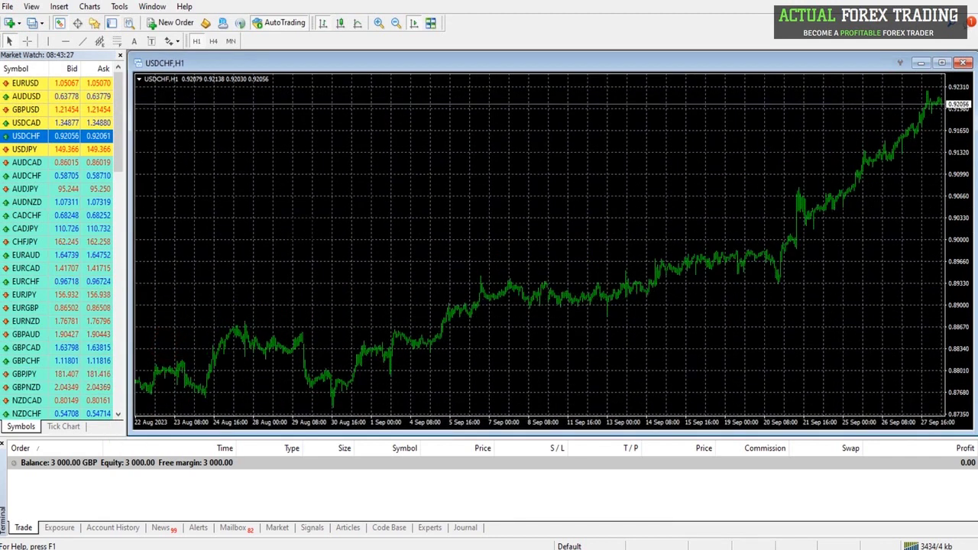
- Load the demo1.tpl template onto the USDCHF chart, then close the chart
right_click(377, 162)
mouse_move(435, 258)
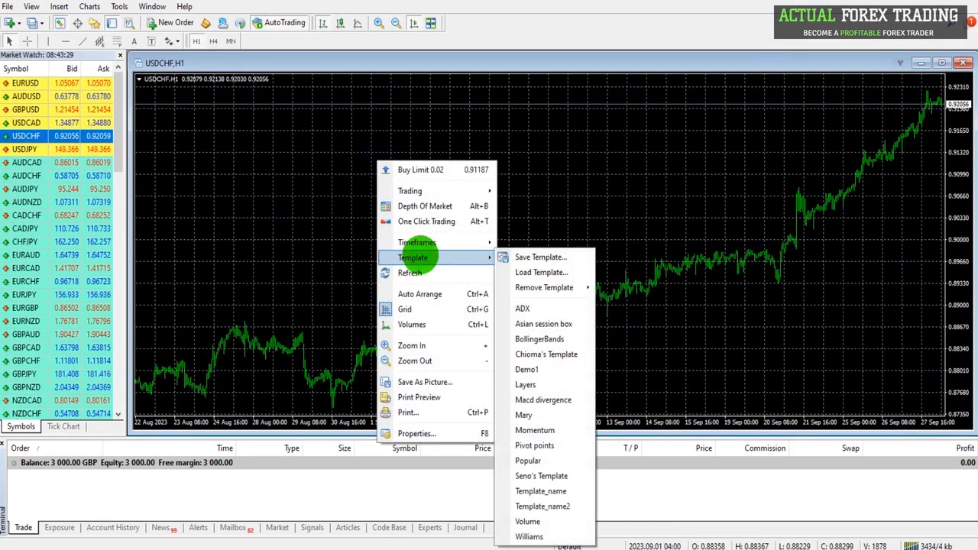
click(541, 273)
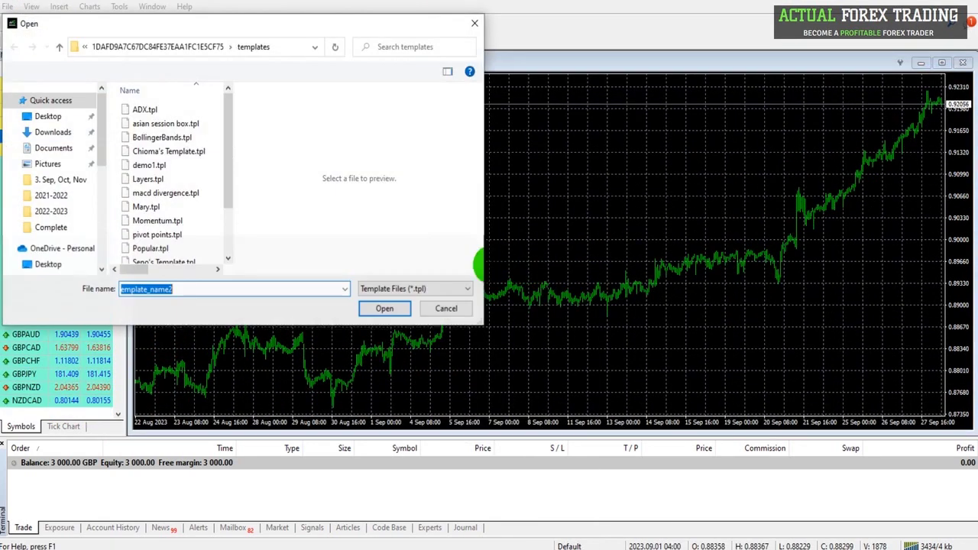
click(149, 165)
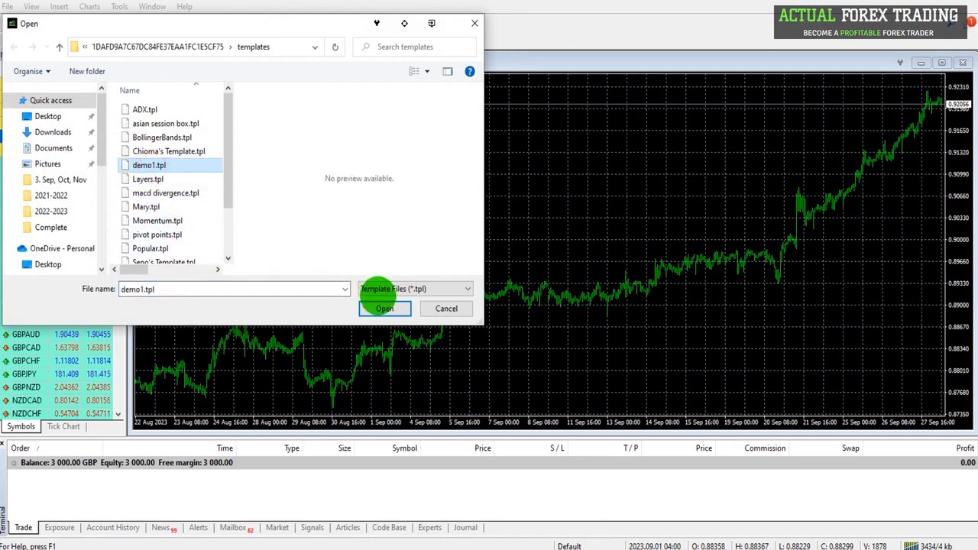
click(384, 309)
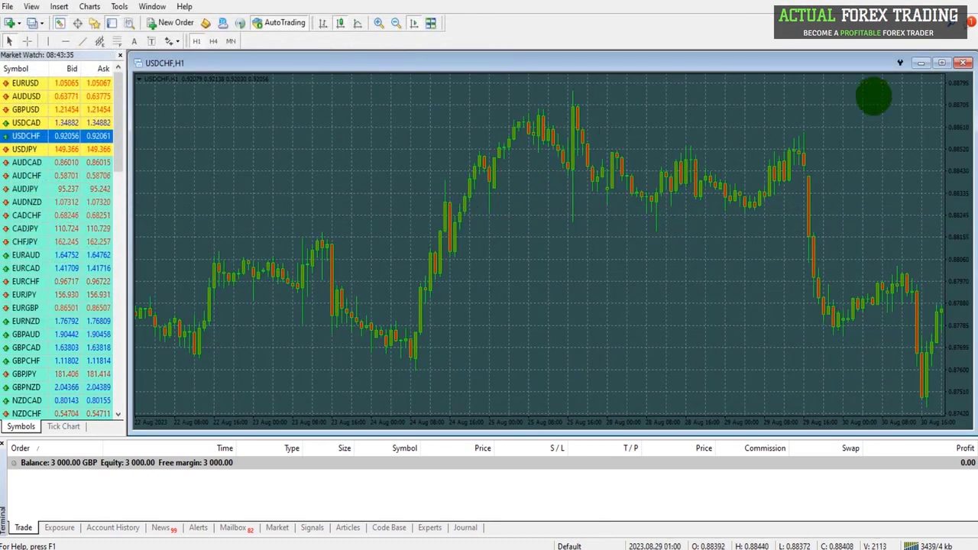
click(962, 63)
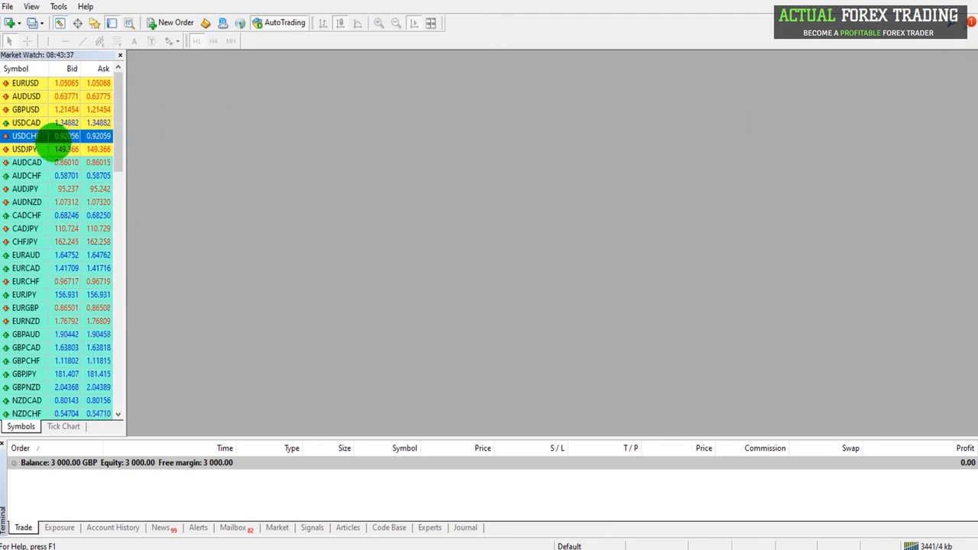
- Open a new USDCHF chart from Market Watch and apply the Layers template
right_click(57, 136)
click(88, 159)
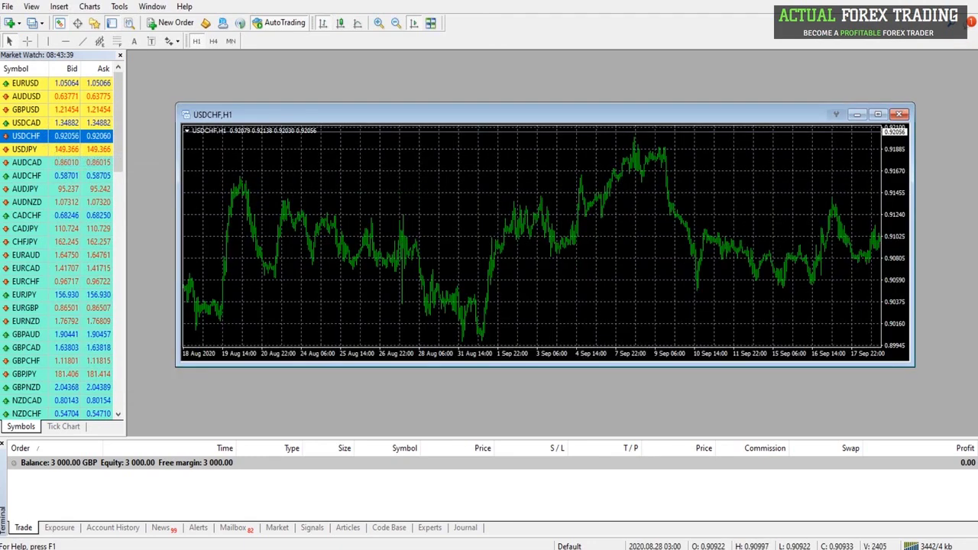
right_click(424, 175)
mouse_move(515, 267)
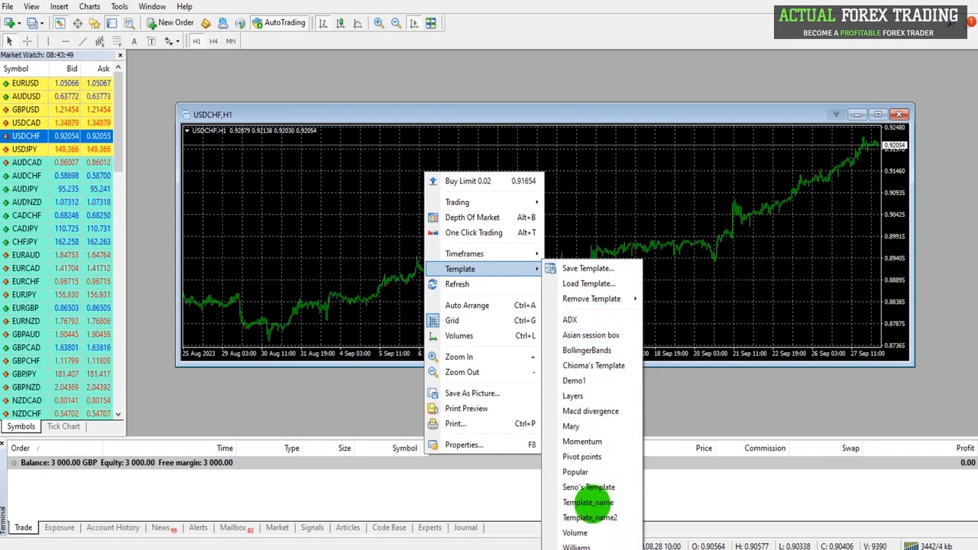
click(606, 392)
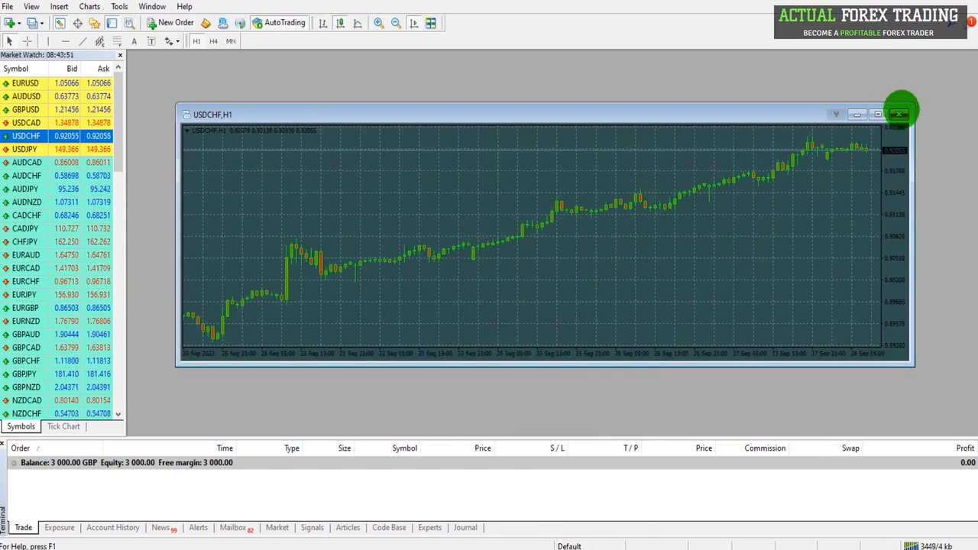
- Apply the white template with green and red moving averages and maximize the chart
right_click(443, 175)
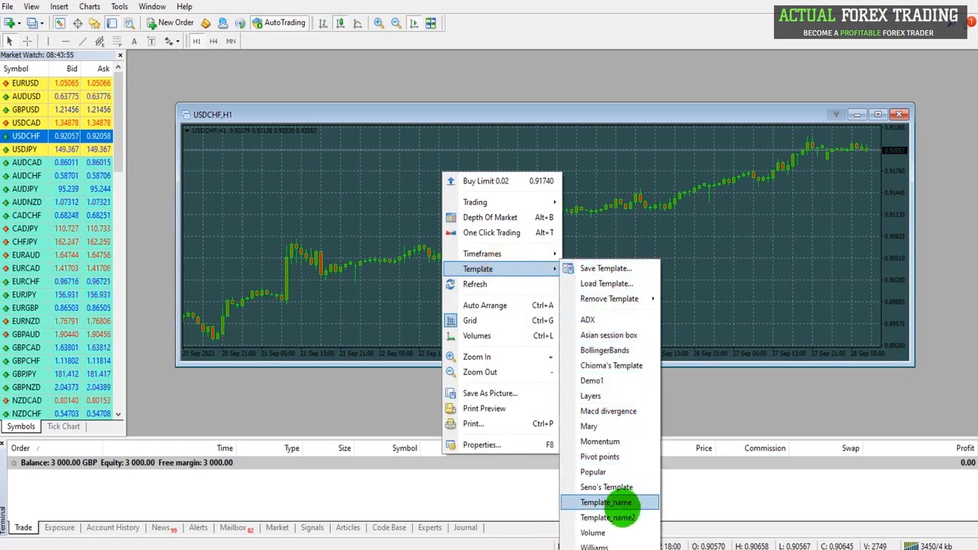
click(615, 488)
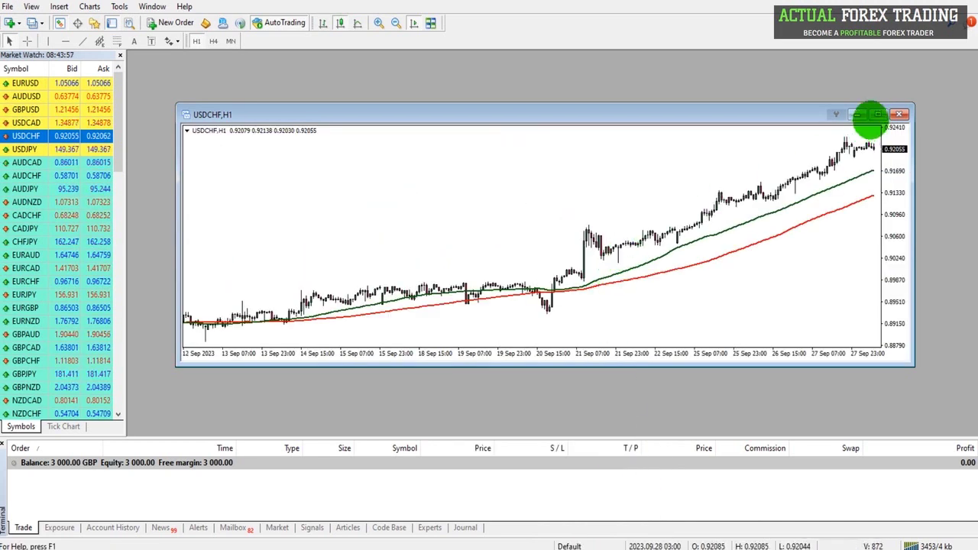
click(876, 114)
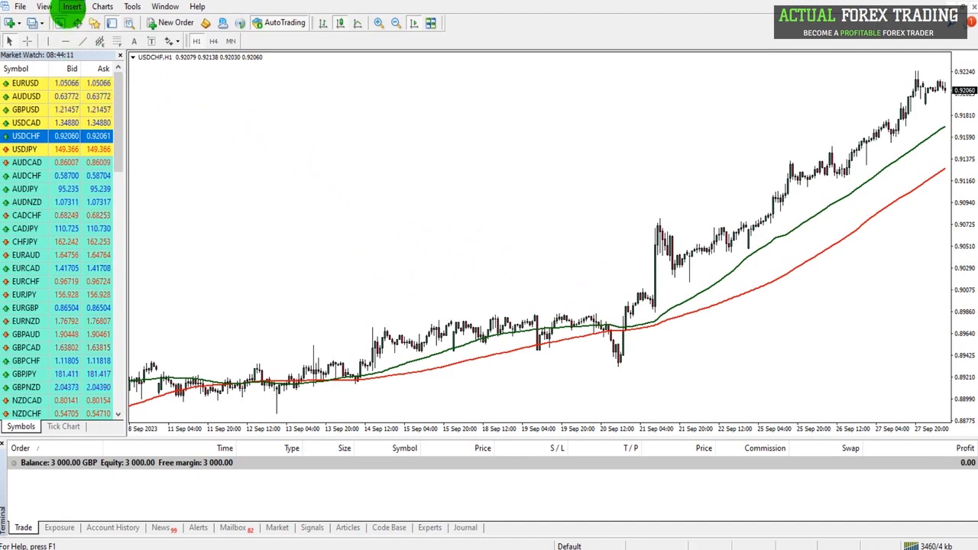
click(70, 7)
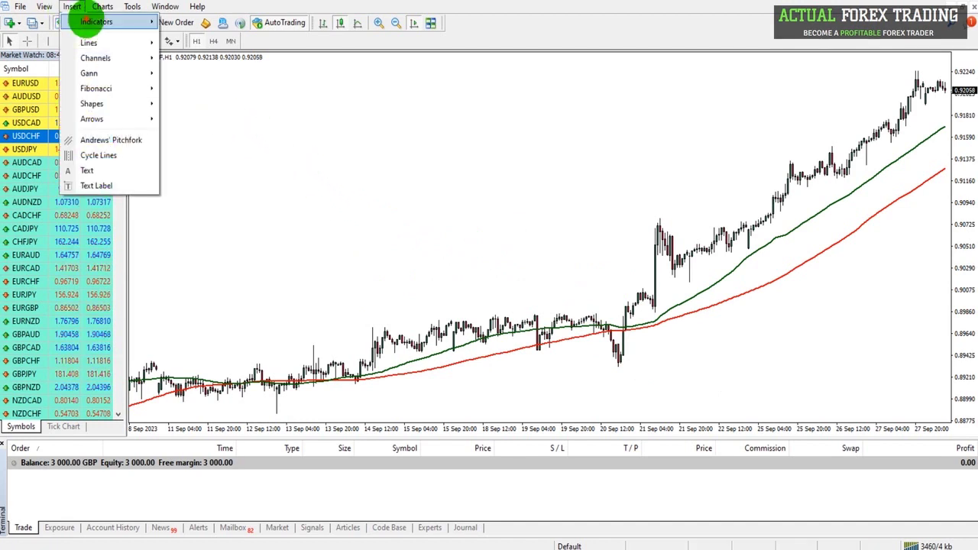
- Add default Bollinger Bands to the USDCHF chart and restyle them as thick red lines
mouse_move(67, 21)
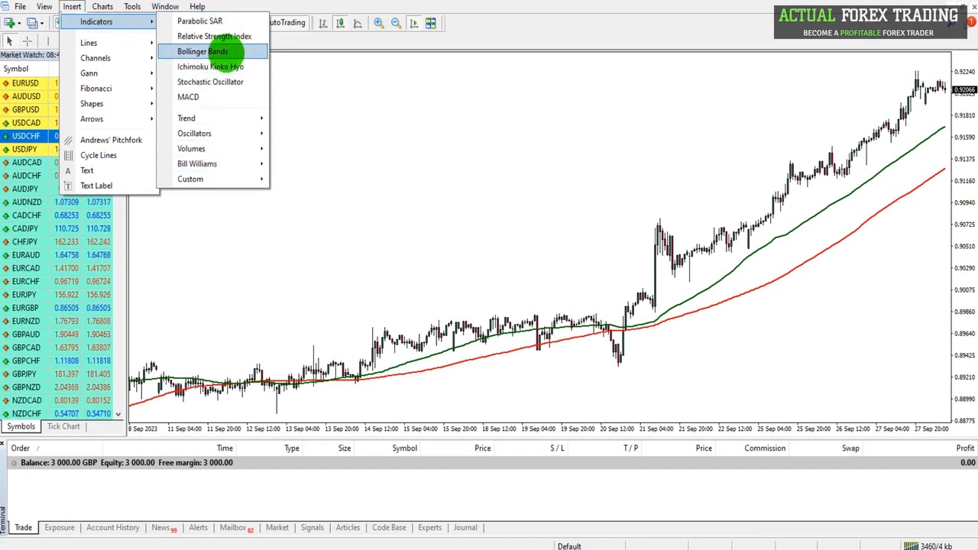
click(218, 51)
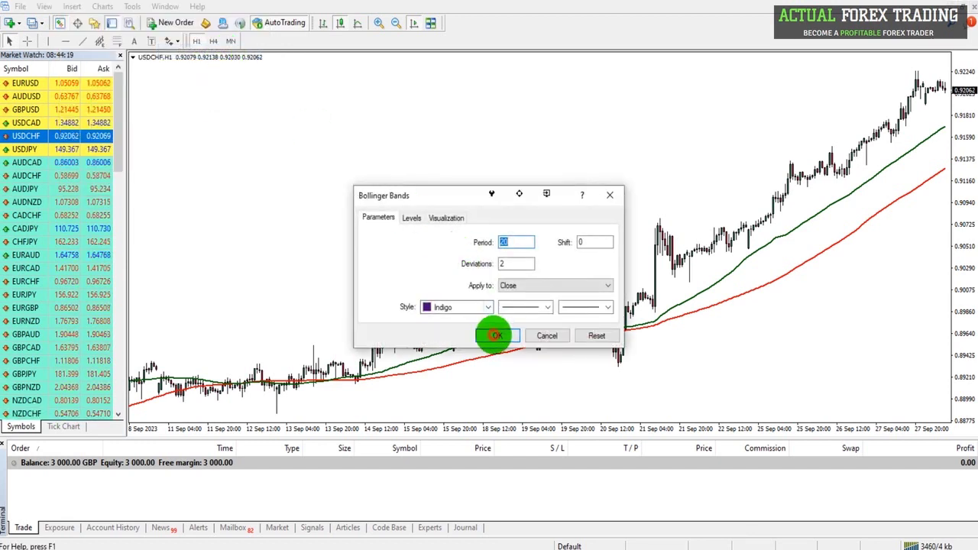
click(497, 336)
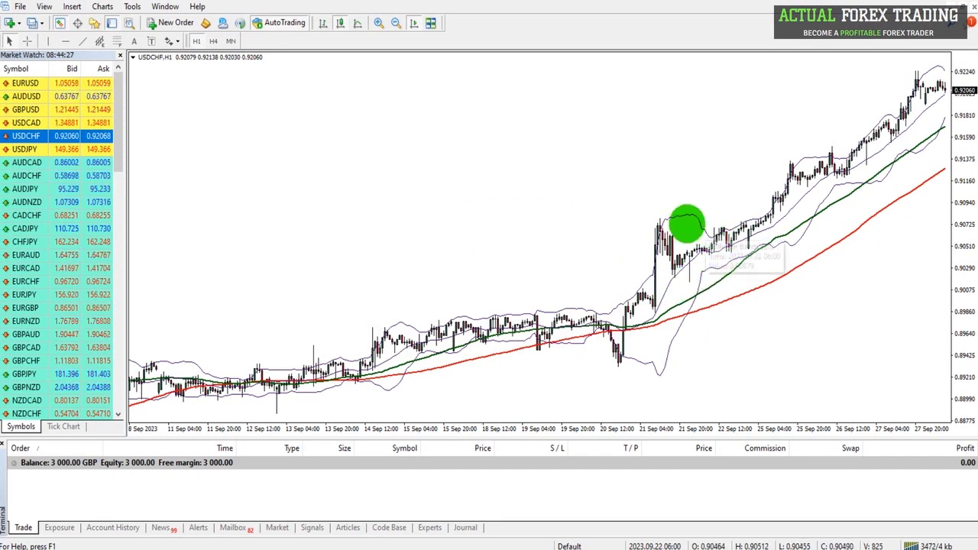
right_click(685, 217)
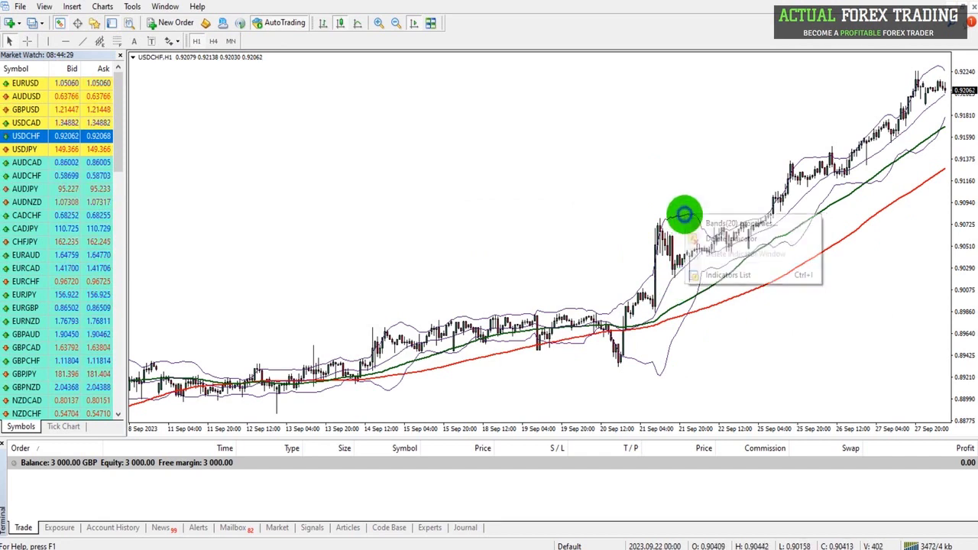
right_click(686, 216)
click(693, 220)
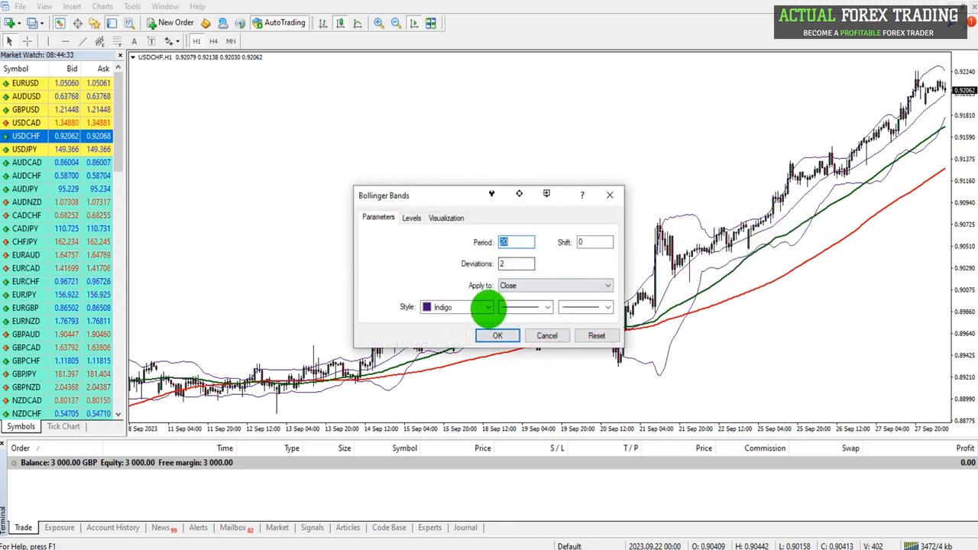
click(487, 307)
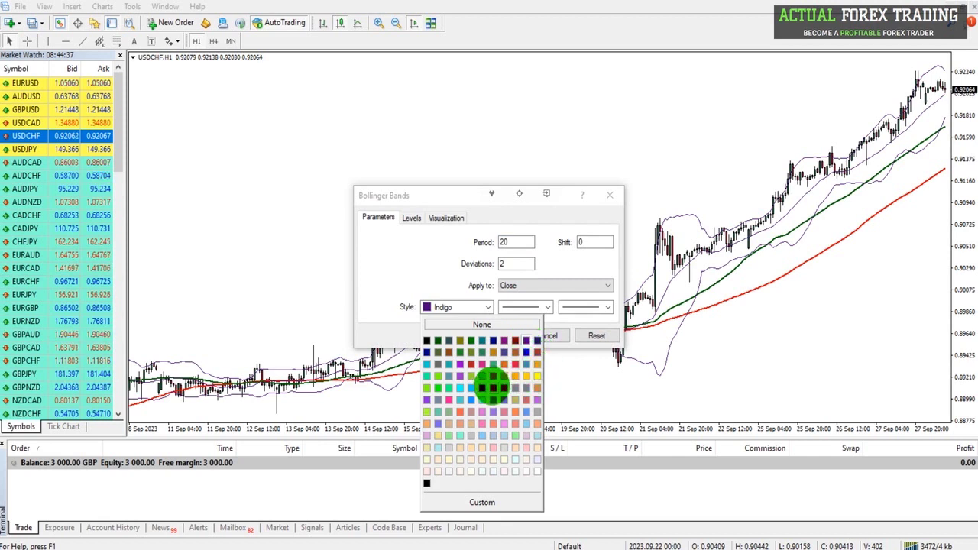
click(504, 386)
click(579, 309)
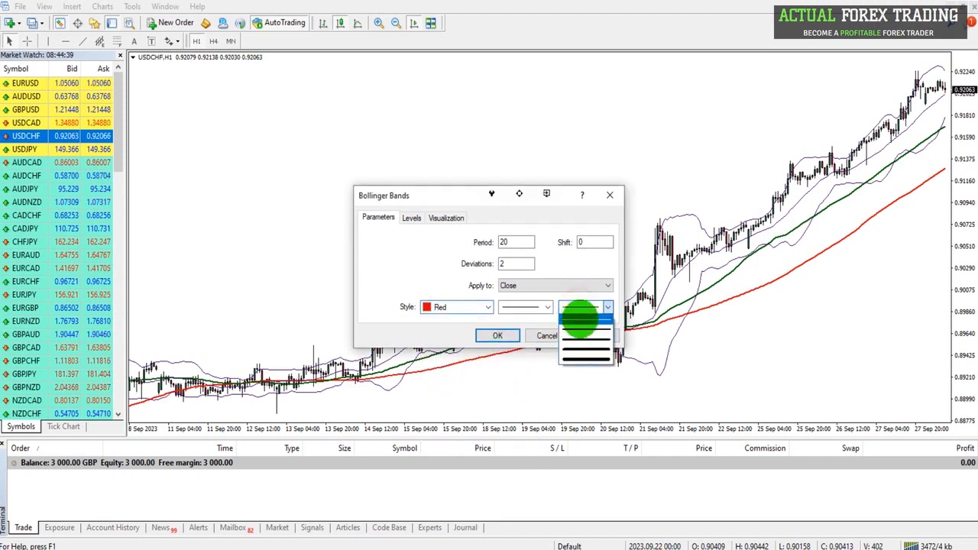
click(587, 338)
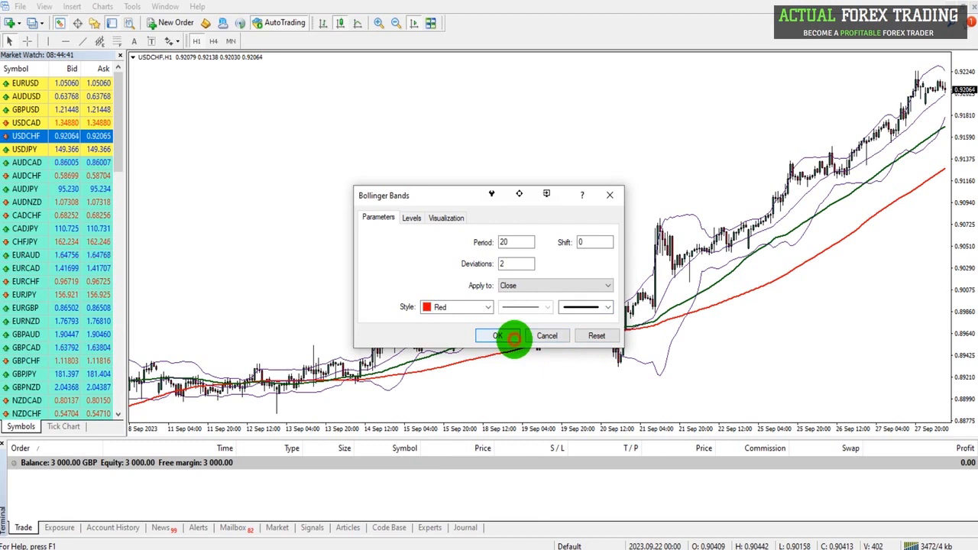
click(511, 336)
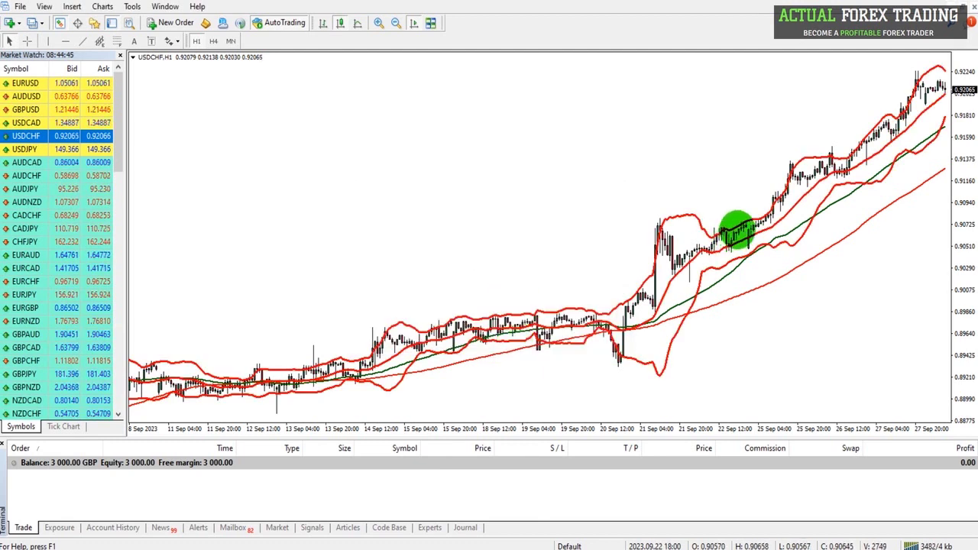
- Delete the Bollinger Bands, then restore and close the USDCHF chart
drag(706, 229, 692, 212)
right_click(693, 214)
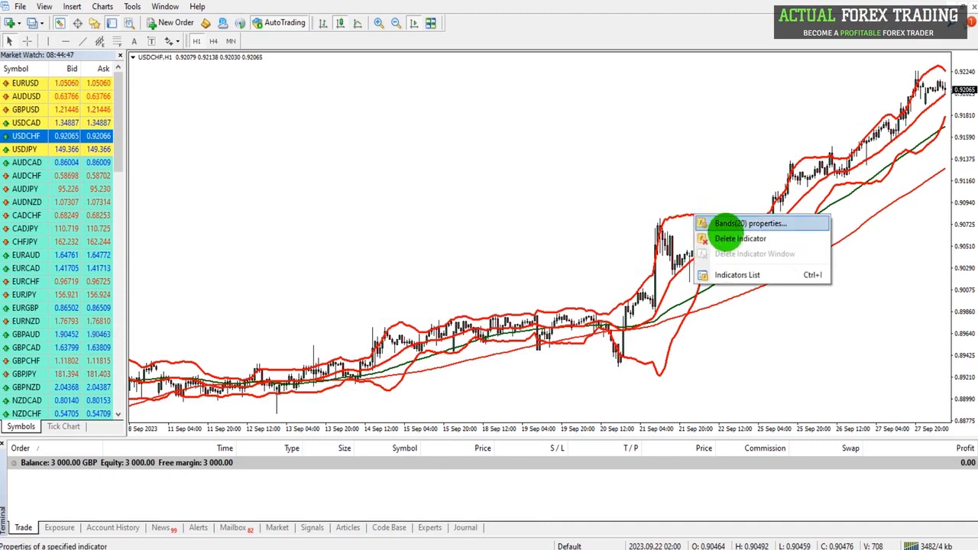
click(729, 238)
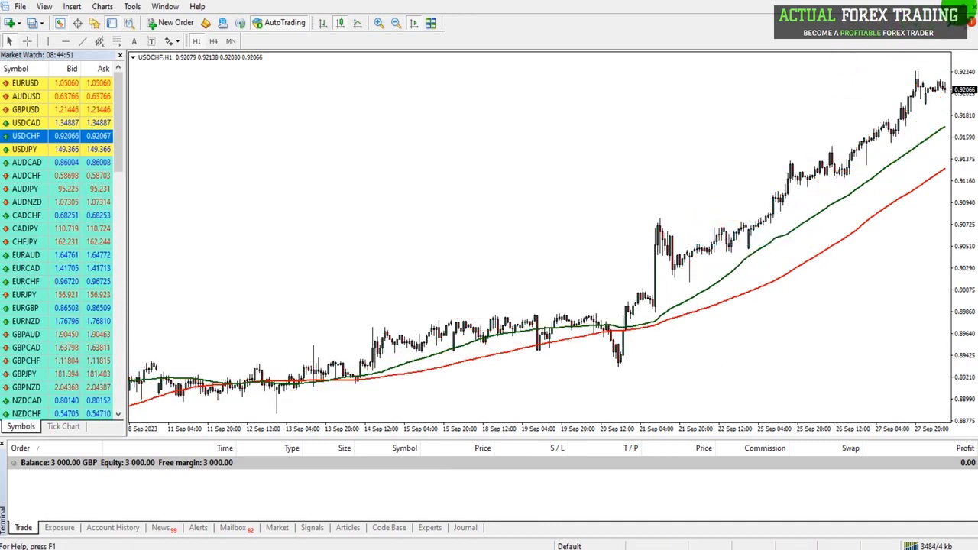
click(961, 22)
click(909, 105)
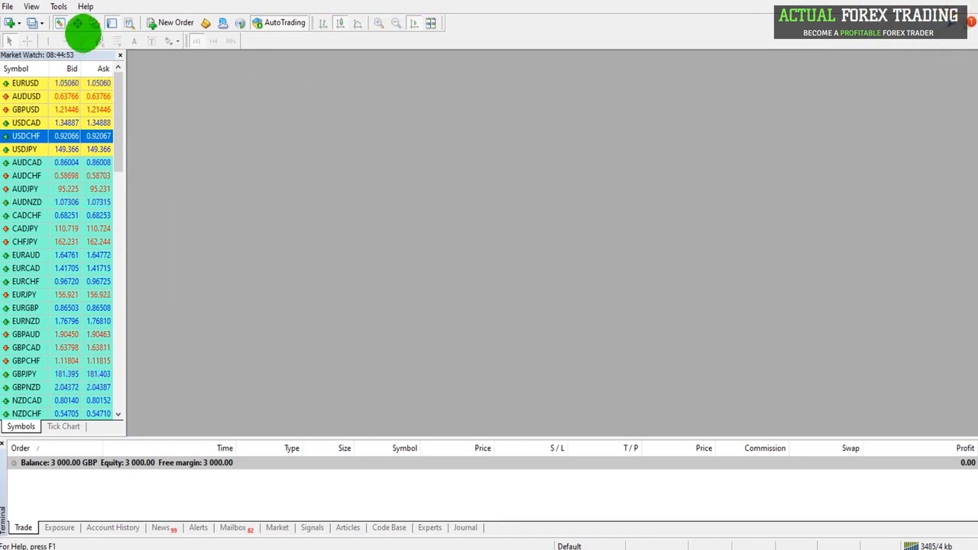
- Open a new EURUSD chart and set its background colour to Turquoise
click(8, 6)
click(9, 22)
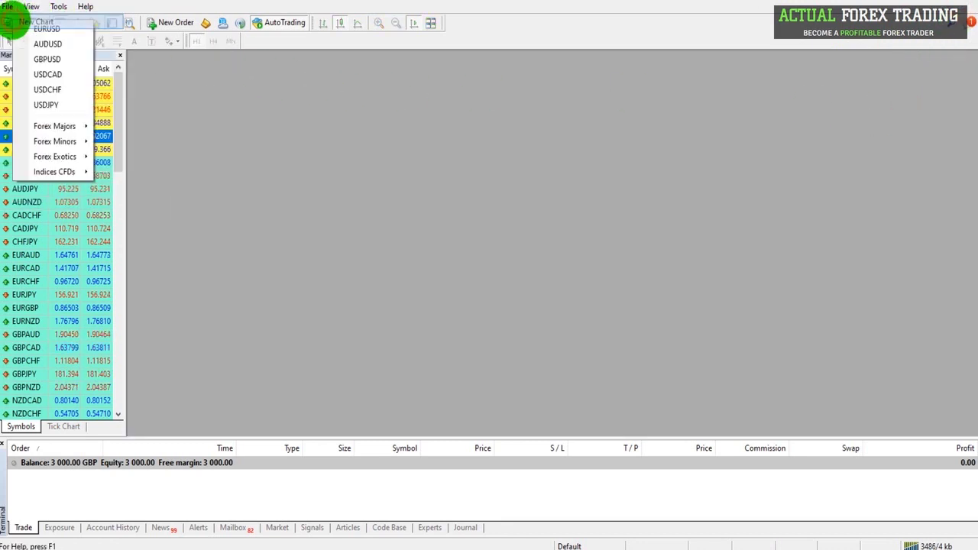
click(46, 29)
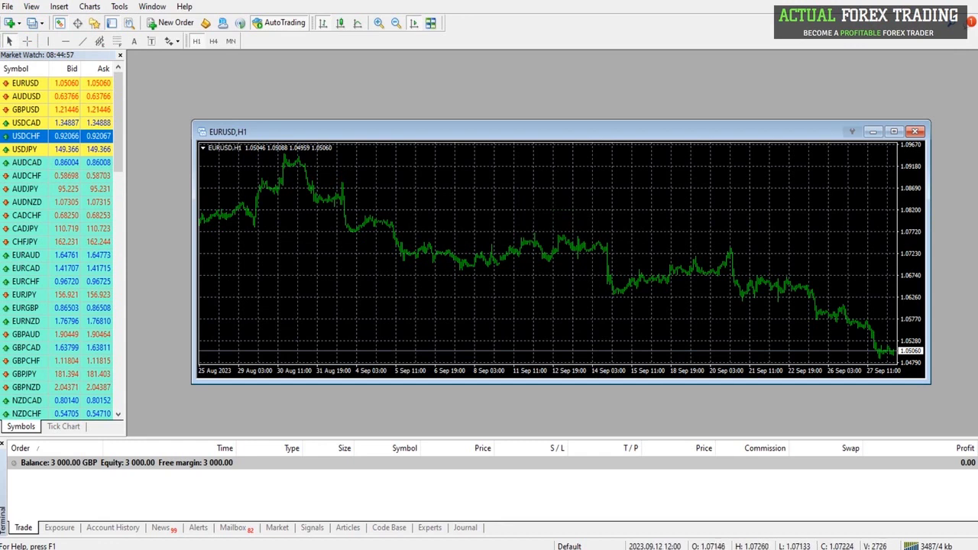
right_click(541, 205)
click(587, 477)
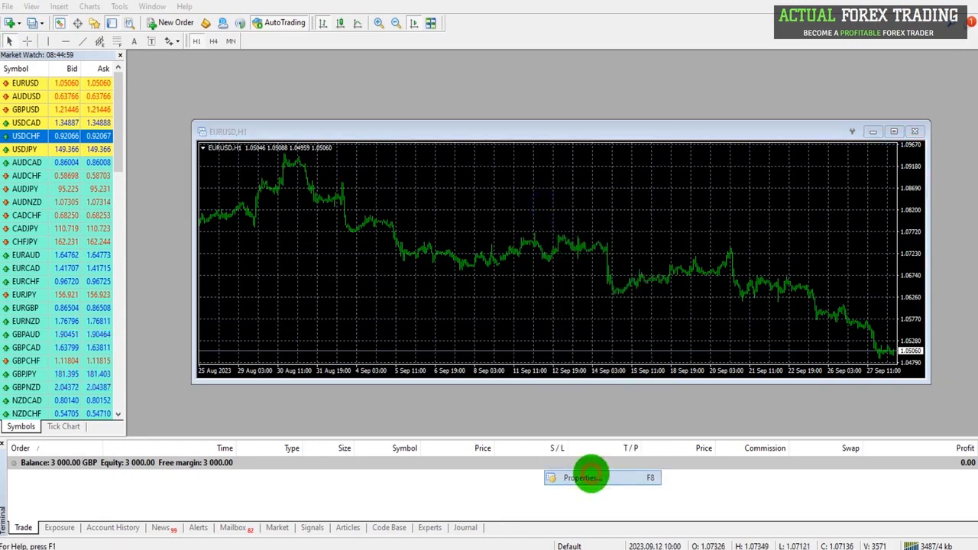
click(640, 191)
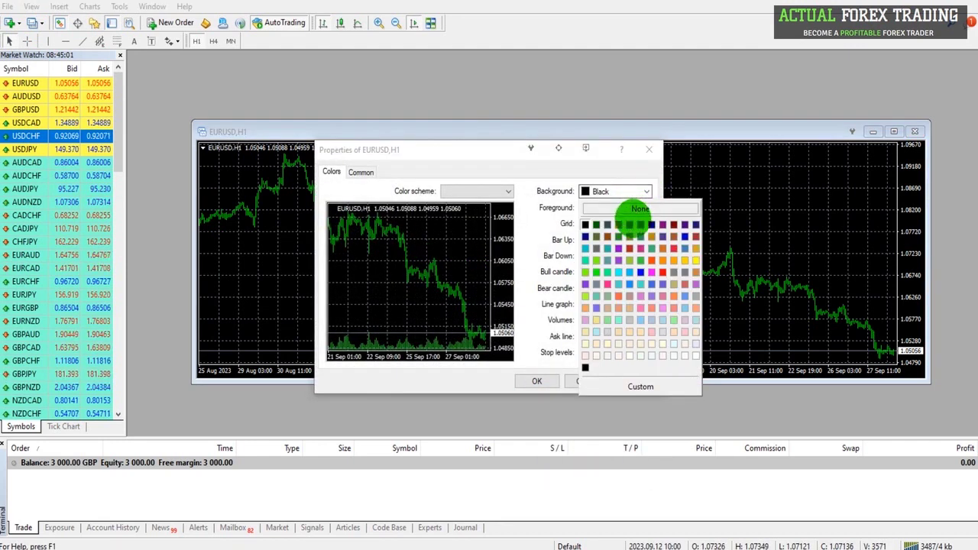
click(693, 355)
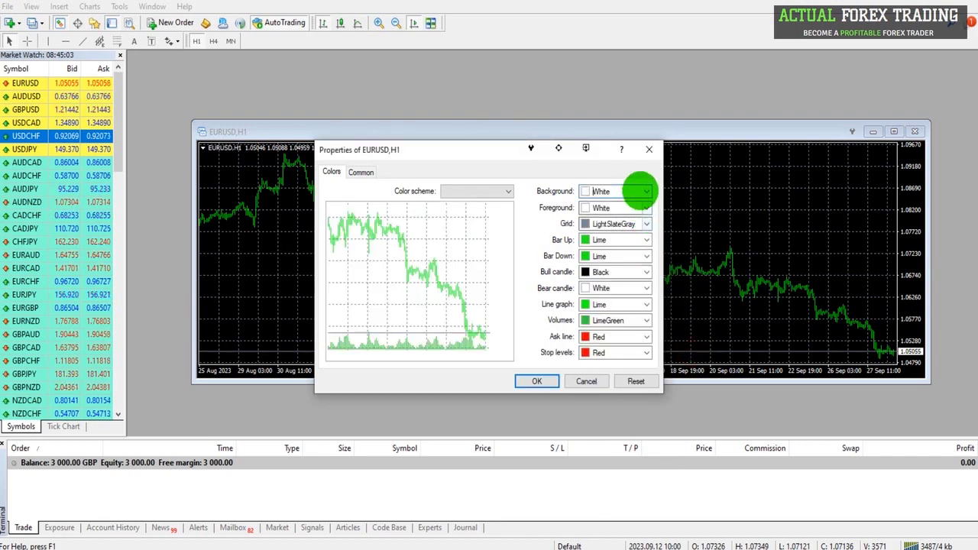
click(640, 191)
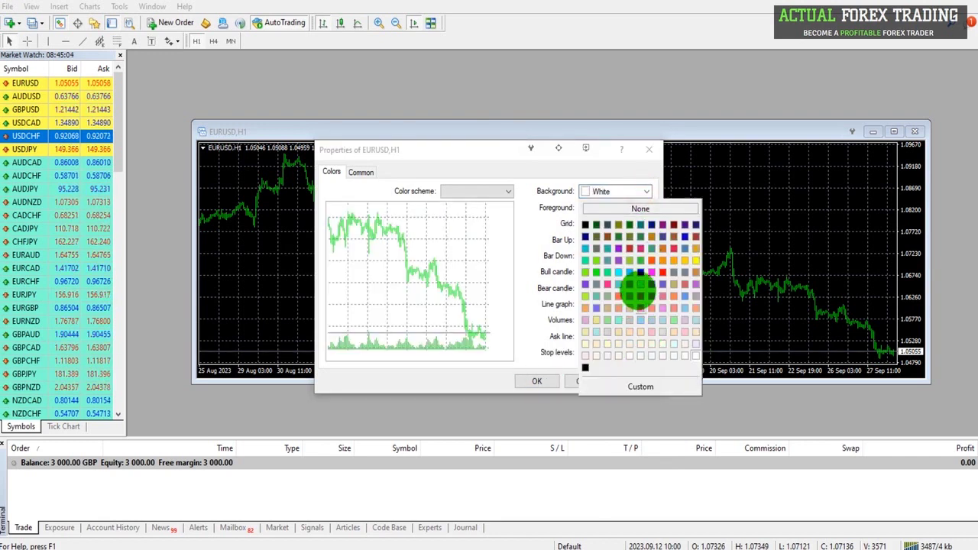
click(640, 285)
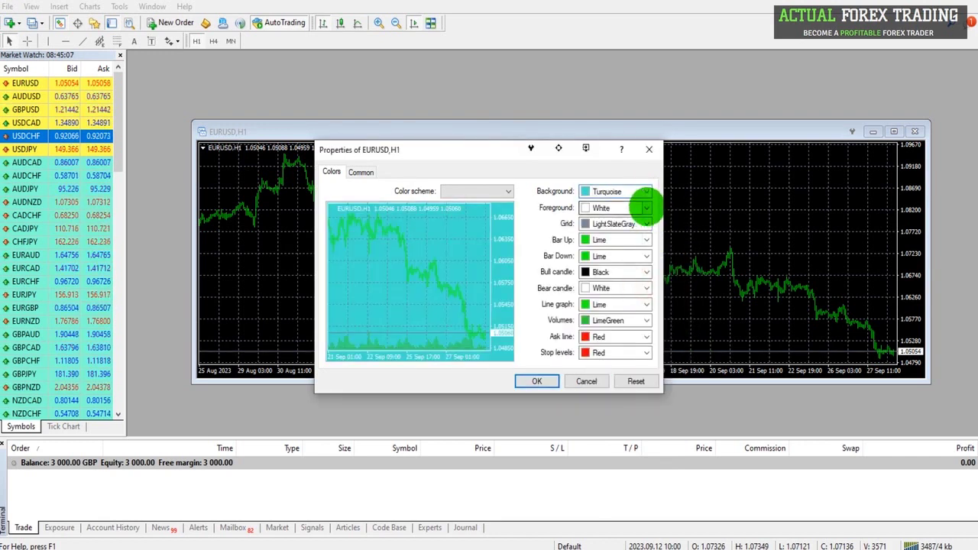
- Make the foreground, up bars and down bars Black, bull candles ForestGreen and bear candles Red
click(646, 207)
click(629, 241)
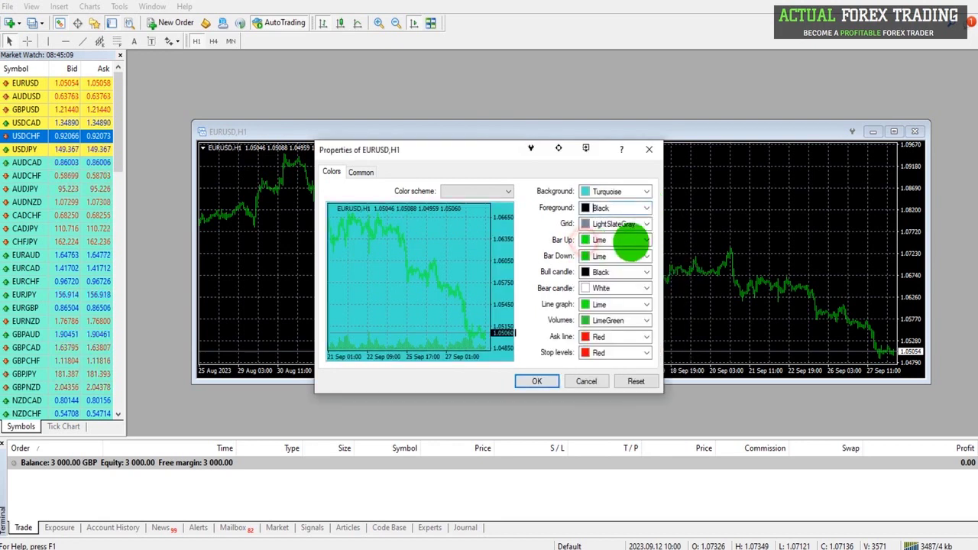
click(645, 241)
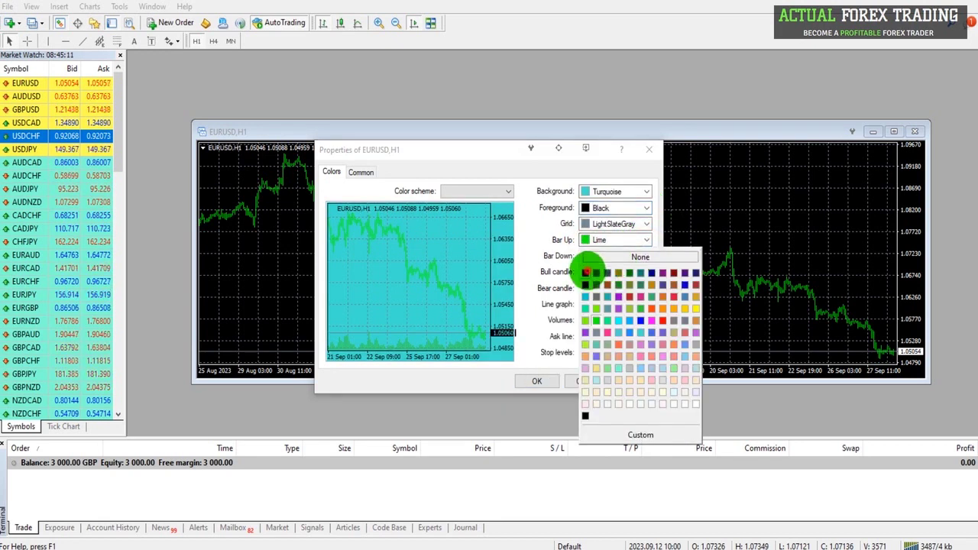
click(585, 273)
click(645, 256)
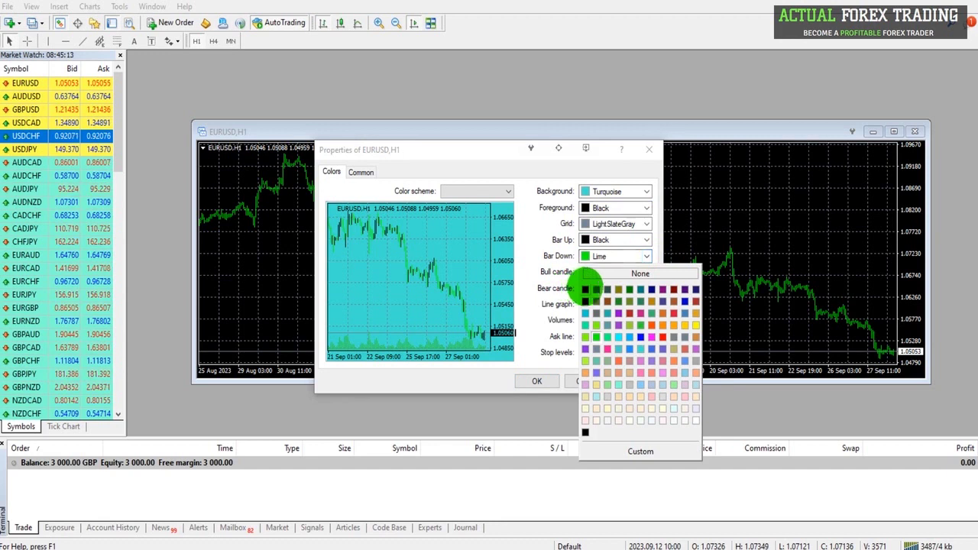
click(586, 288)
click(645, 272)
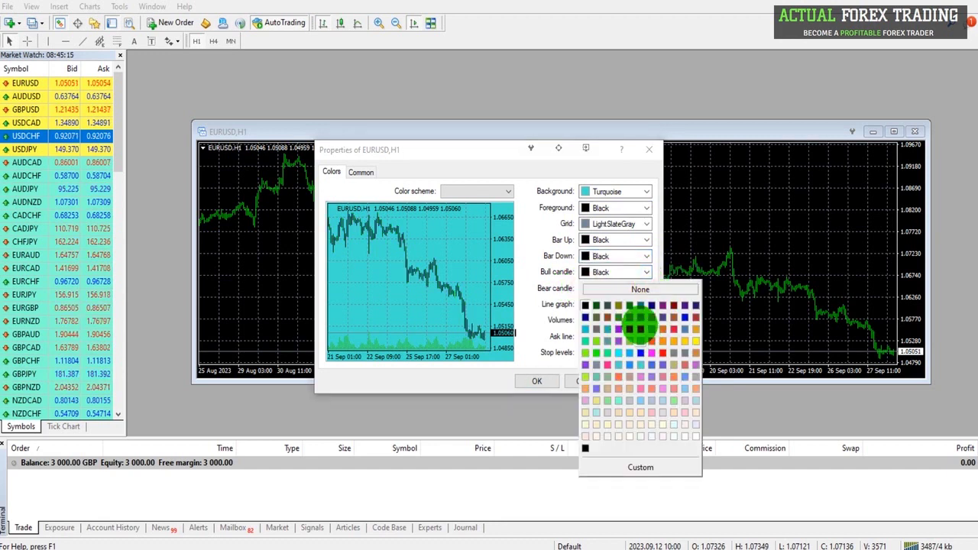
click(619, 313)
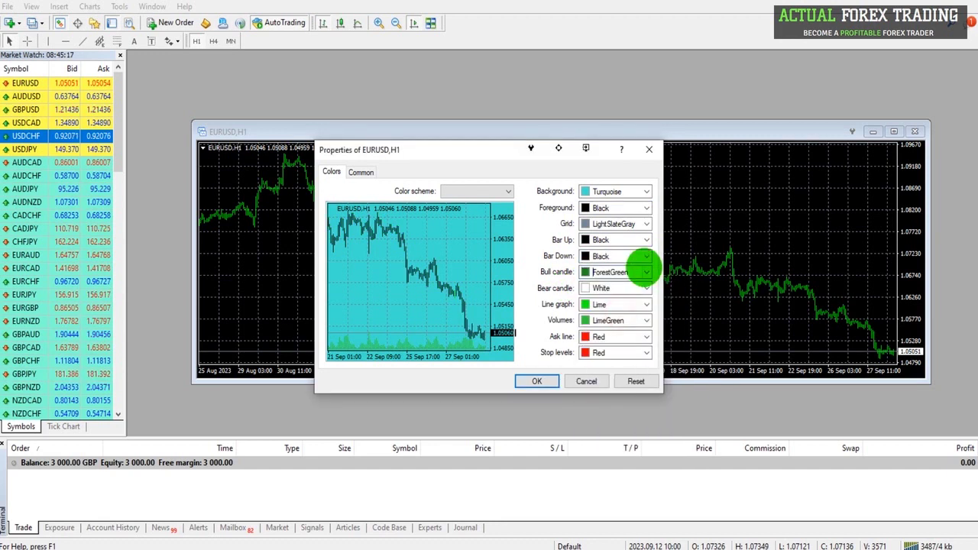
click(646, 288)
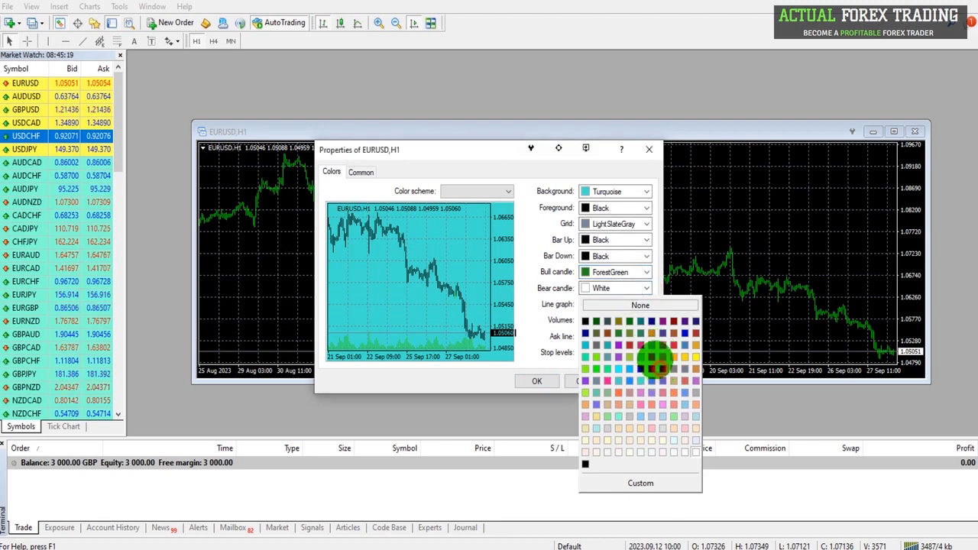
click(653, 341)
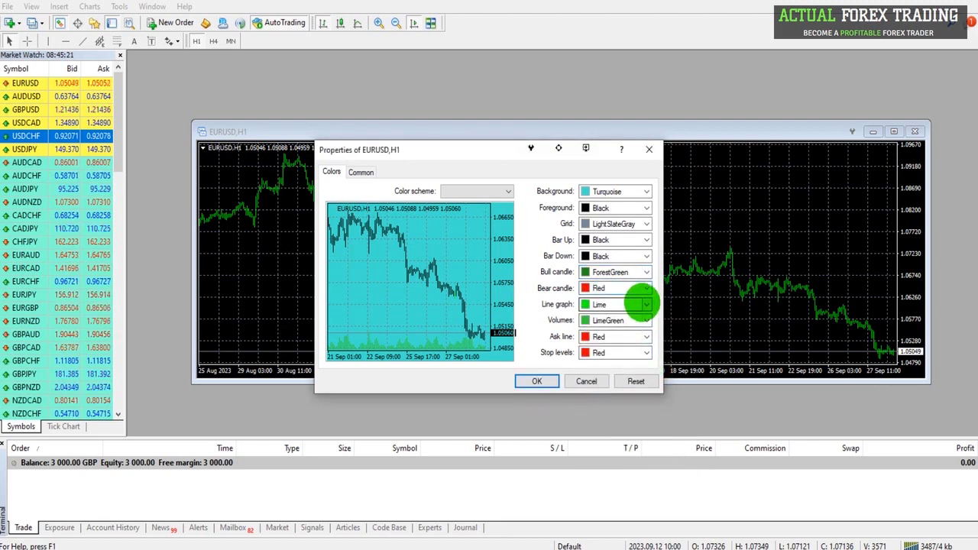
- Make the ask line Black, switch the chart to candlesticks, and apply the properties
click(644, 337)
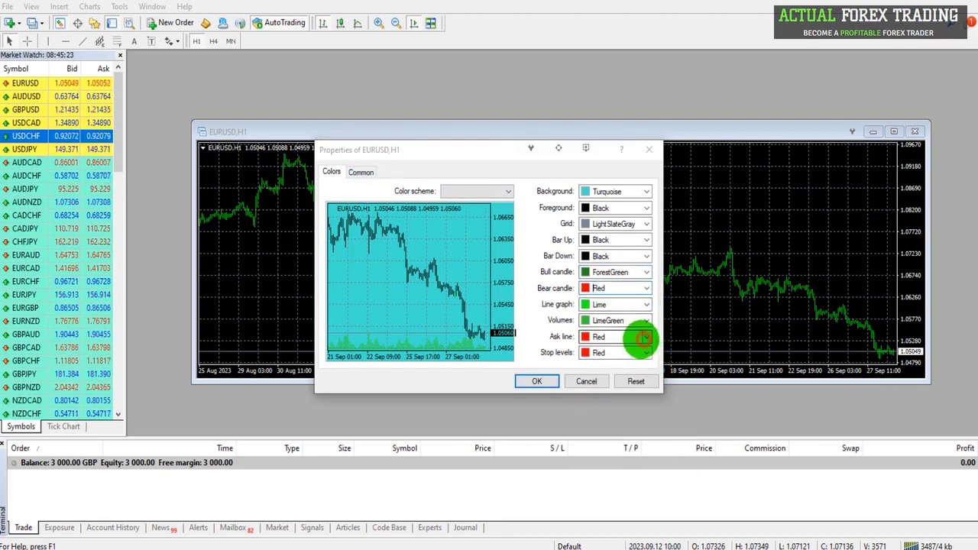
click(585, 369)
click(647, 352)
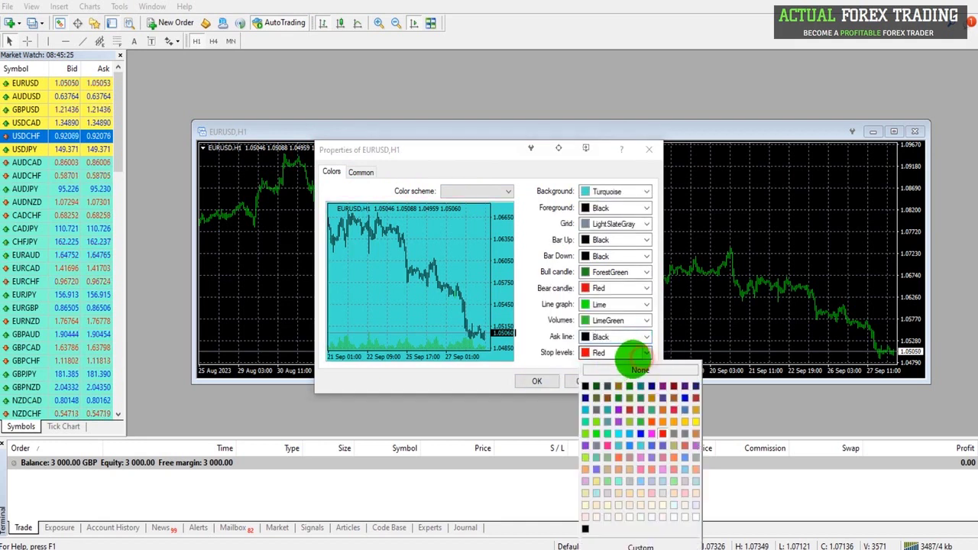
click(566, 374)
click(361, 172)
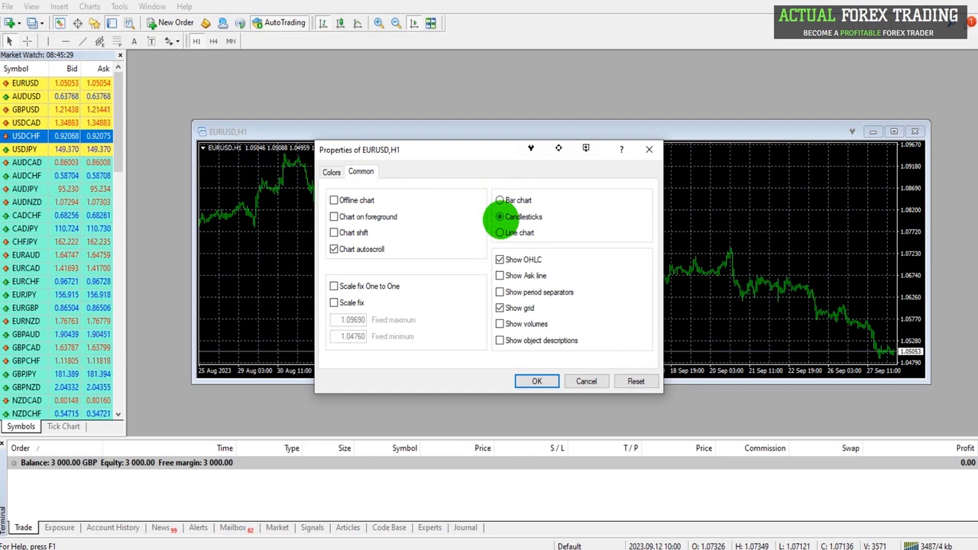
click(537, 381)
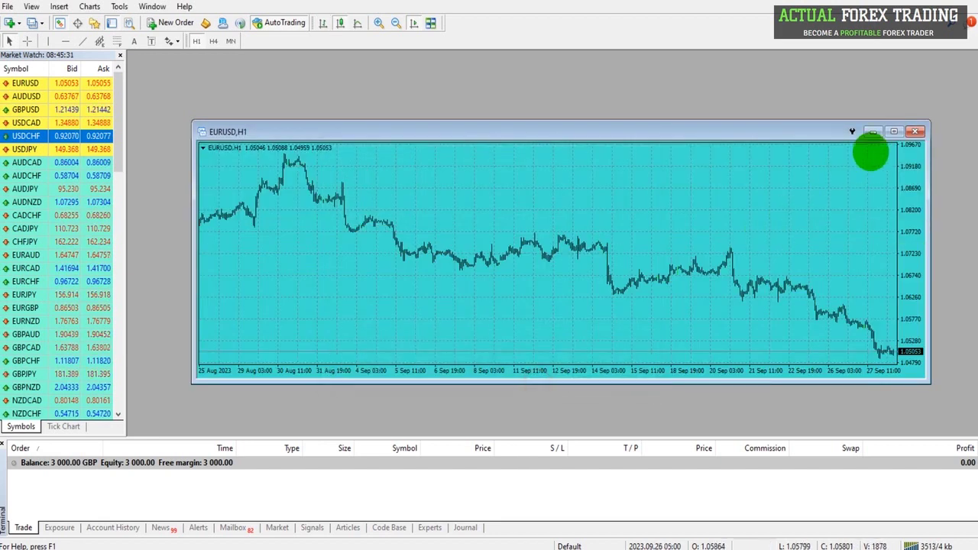
- Maximize the EURUSD chart and adjust its zoom level
click(894, 131)
click(378, 22)
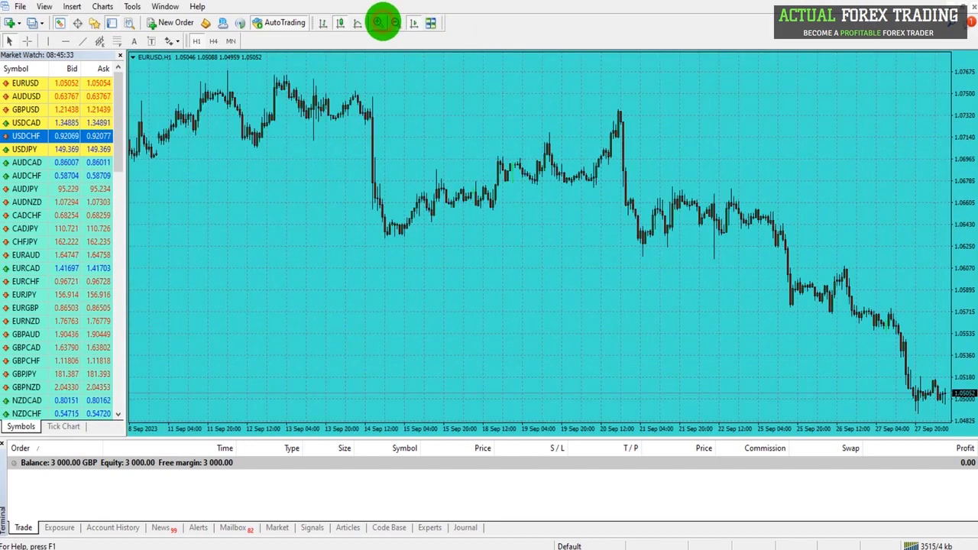
click(378, 22)
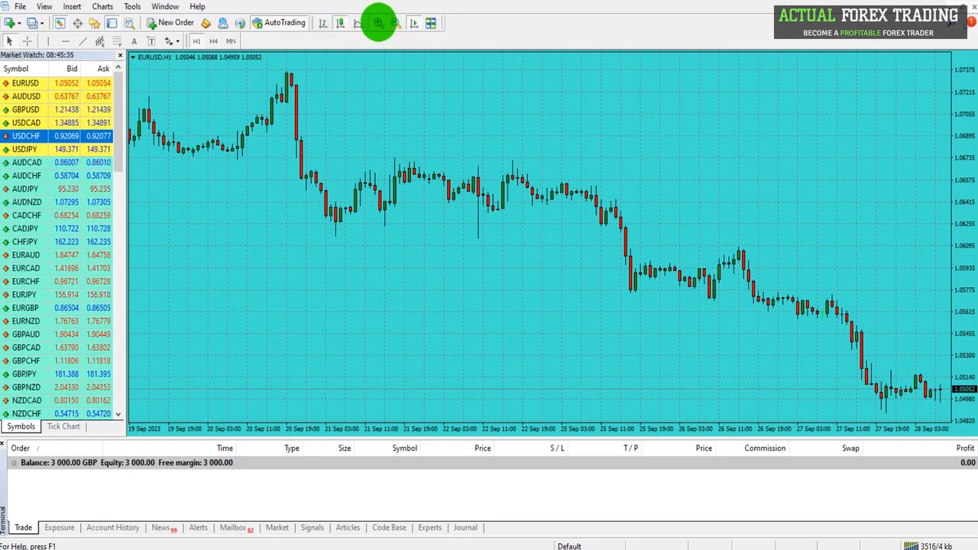
click(393, 22)
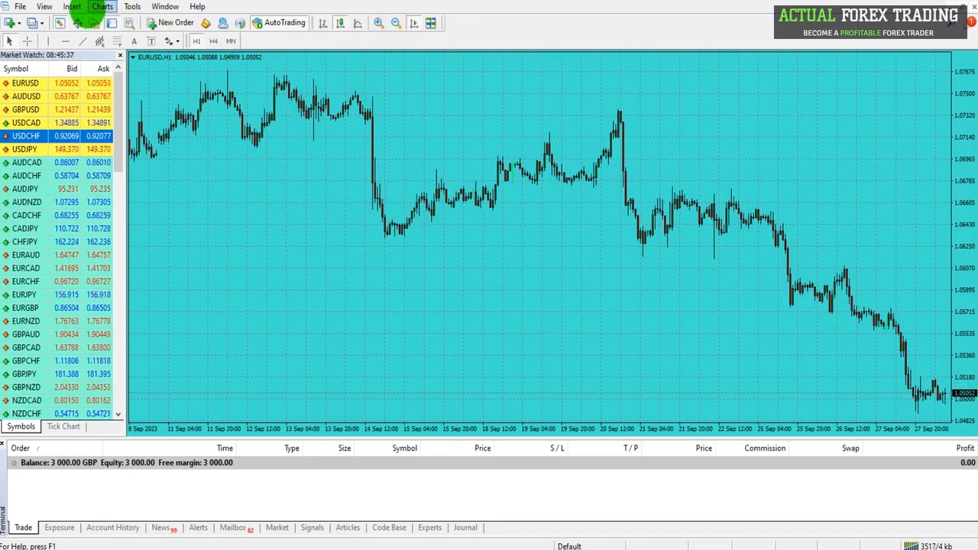
- Add a red Moving Average with period 100 and a thicker line width
click(72, 6)
mouse_move(92, 21)
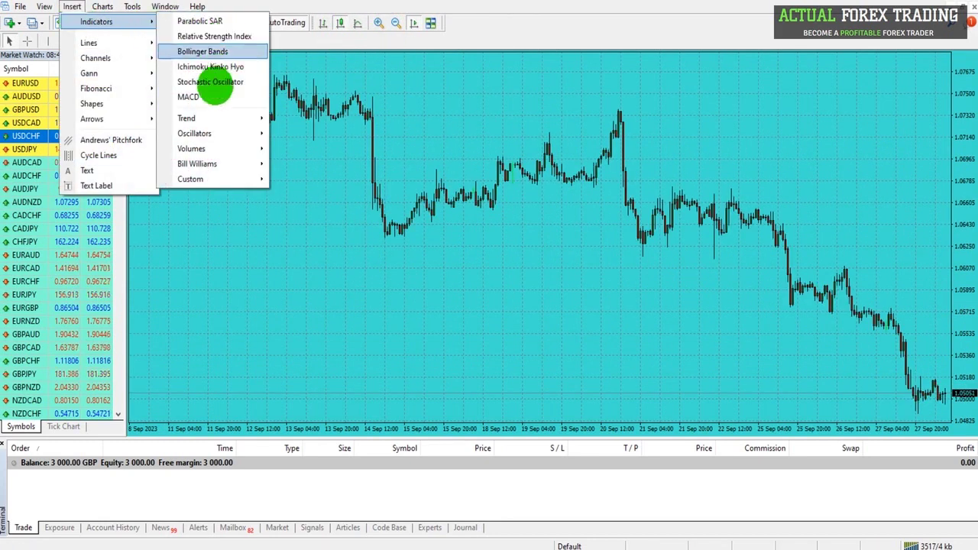
click(213, 117)
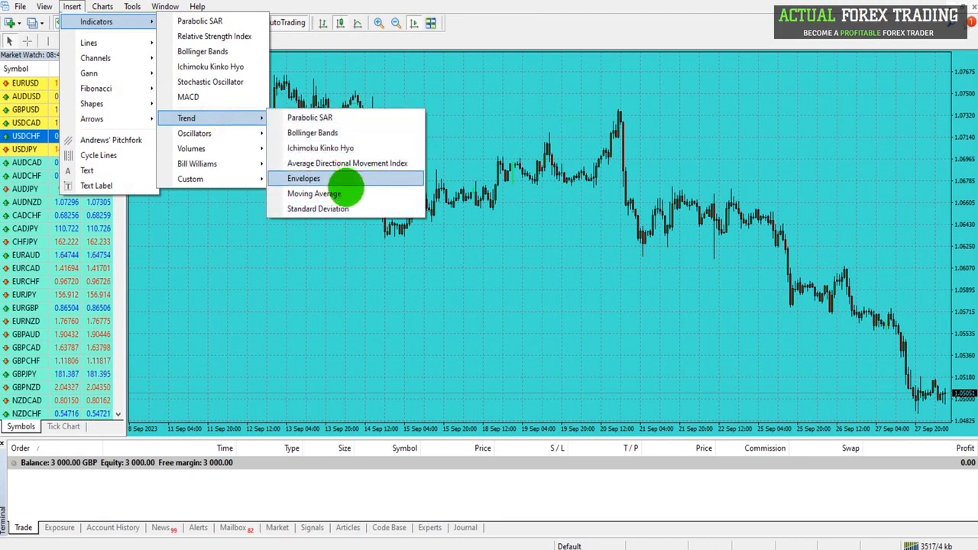
click(351, 193)
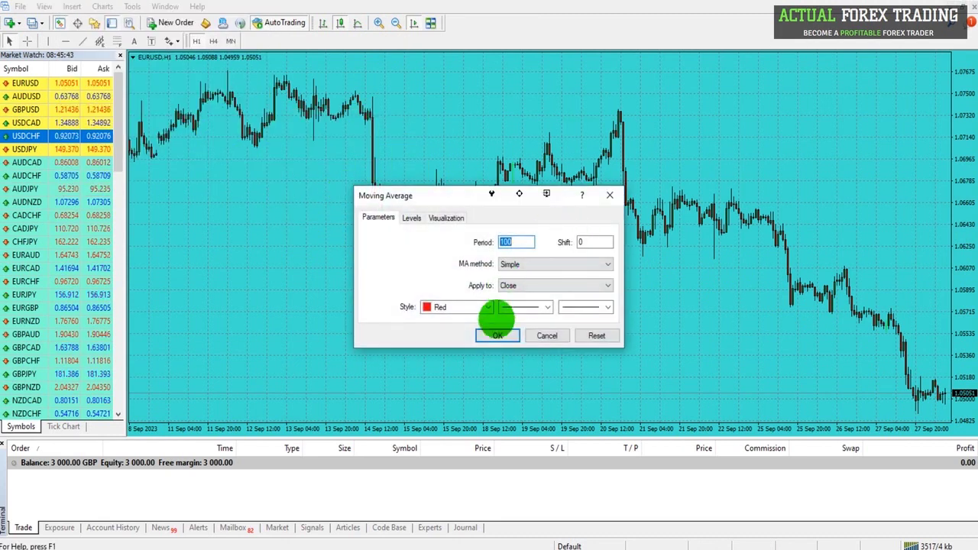
click(516, 243)
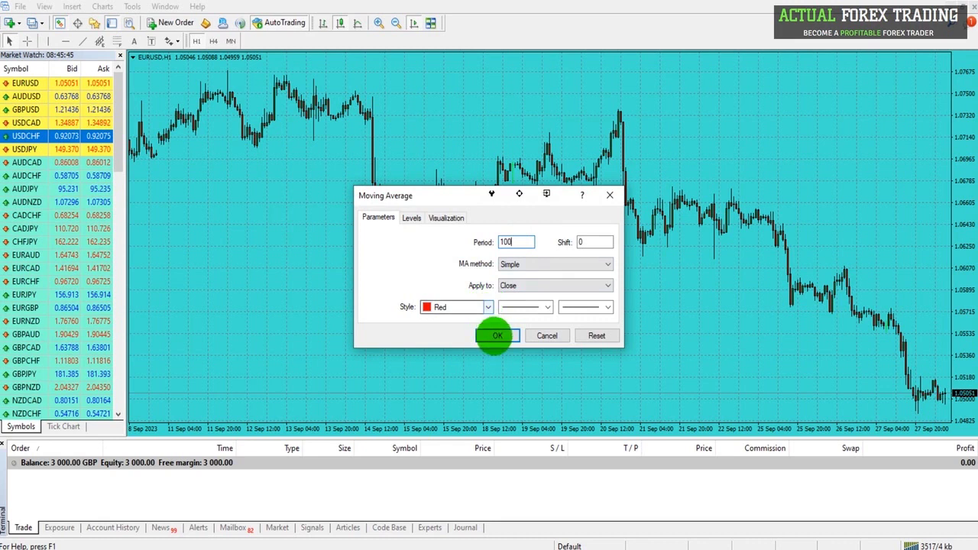
click(592, 307)
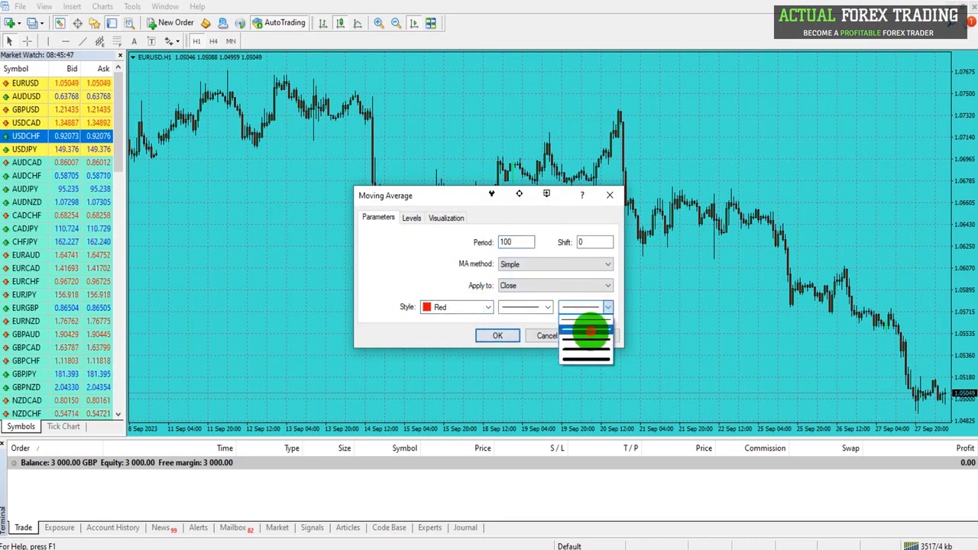
click(589, 331)
click(500, 336)
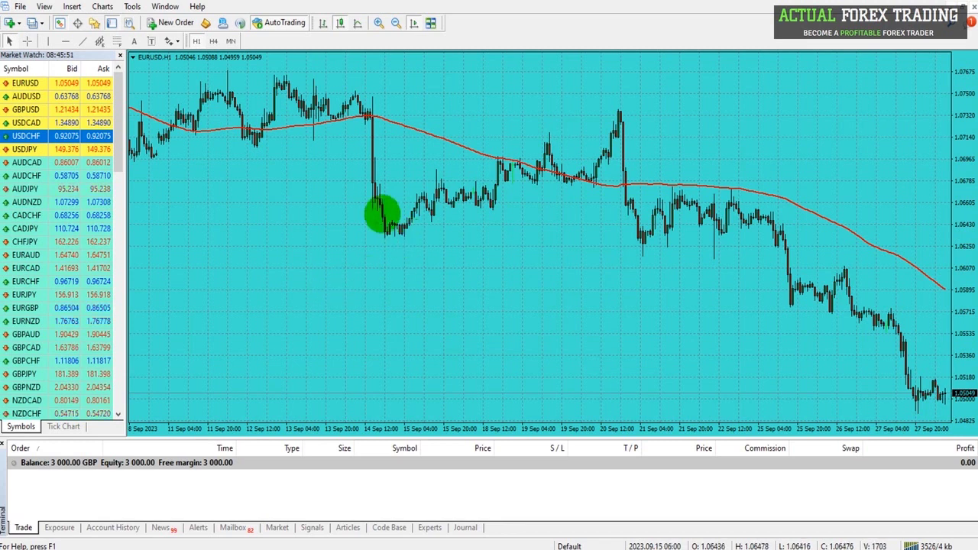
right_click(321, 191)
- Save the current chart setup as the template 'demo2'
mouse_move(402, 299)
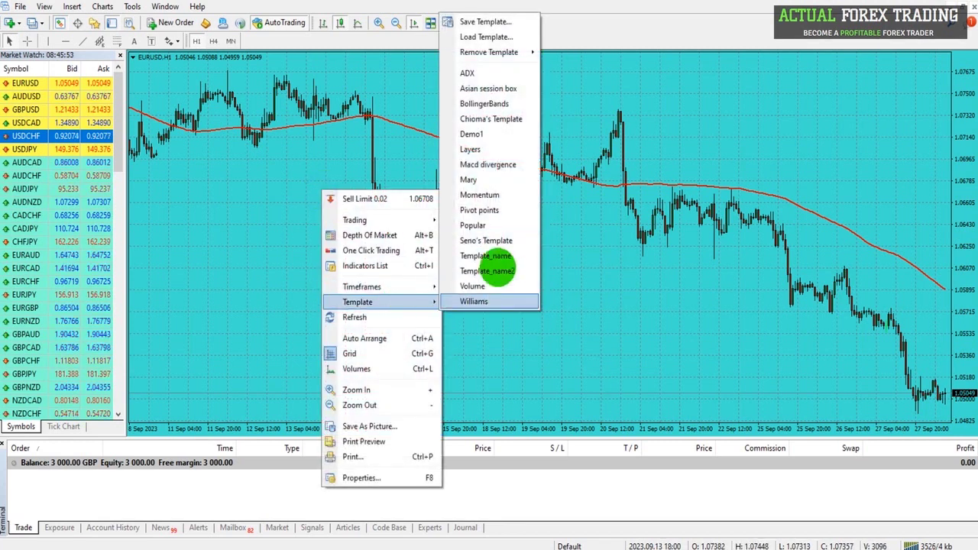
click(486, 22)
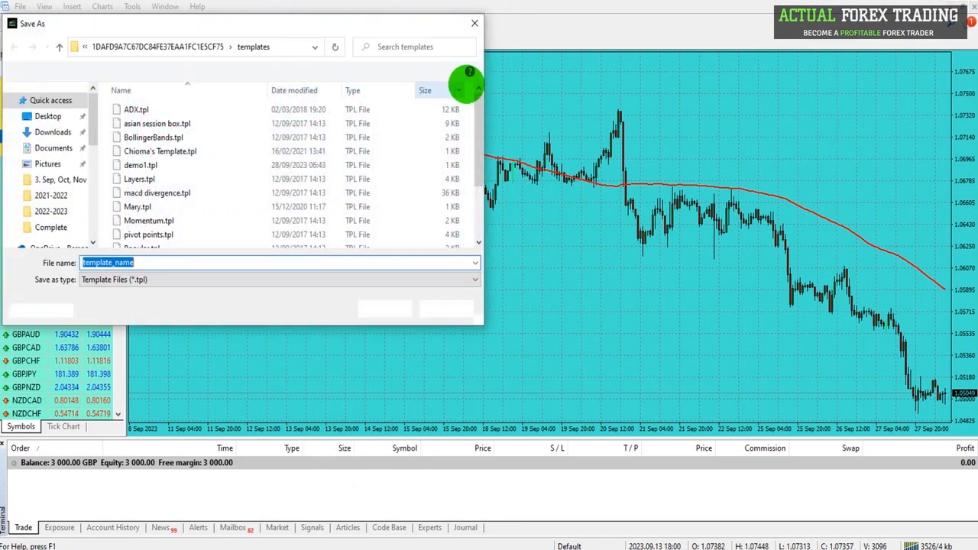
text(demo2)
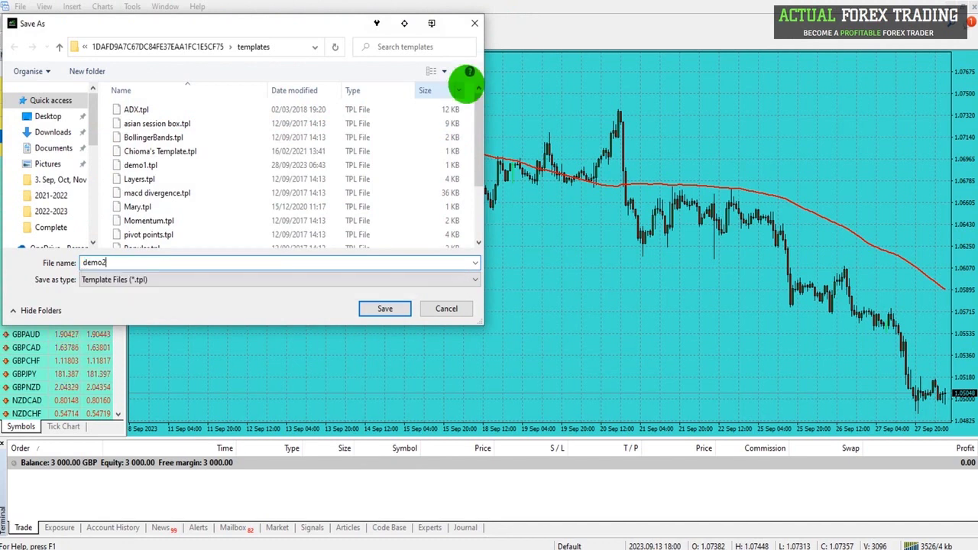
key(Return)
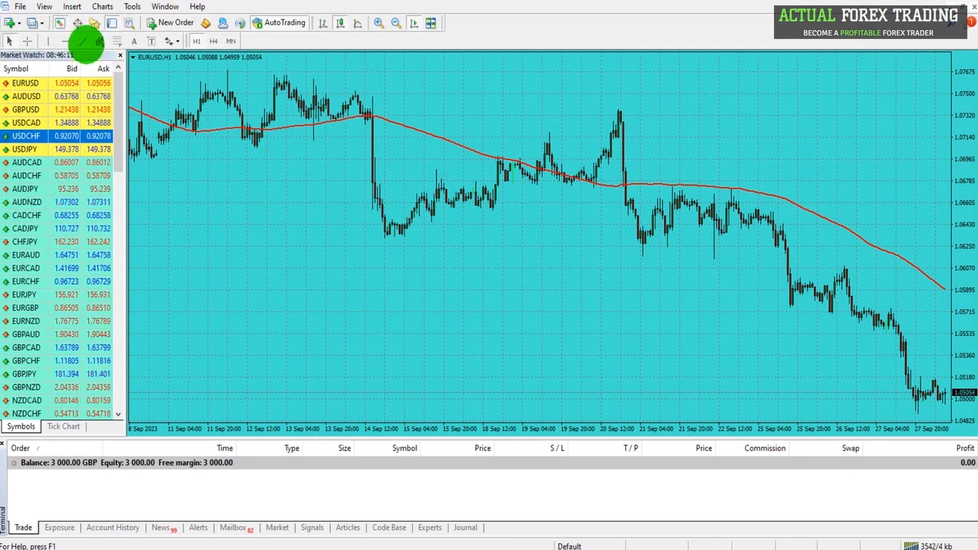
- Draw a vertical line, a horizontal line near the top and a descending trendline
click(48, 42)
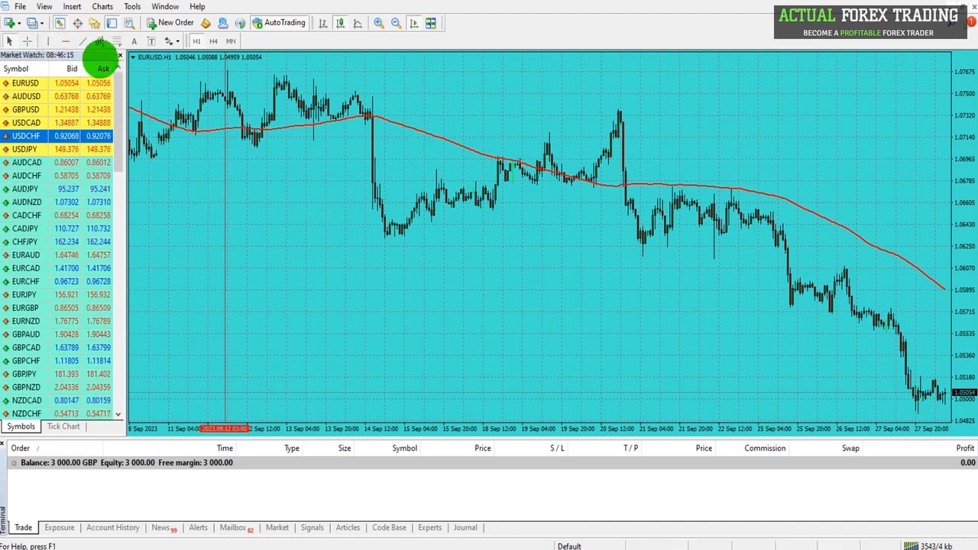
click(66, 41)
click(490, 76)
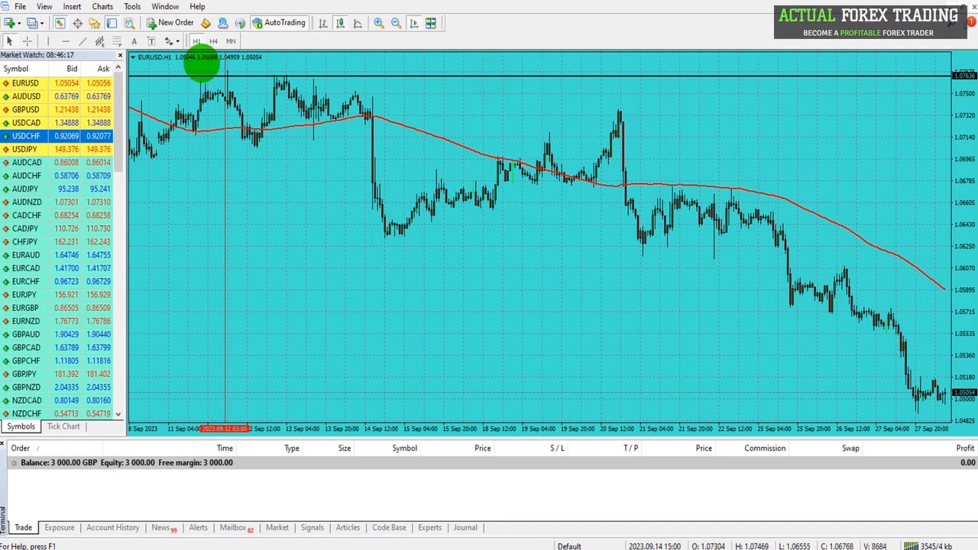
click(82, 42)
drag(308, 147, 613, 265)
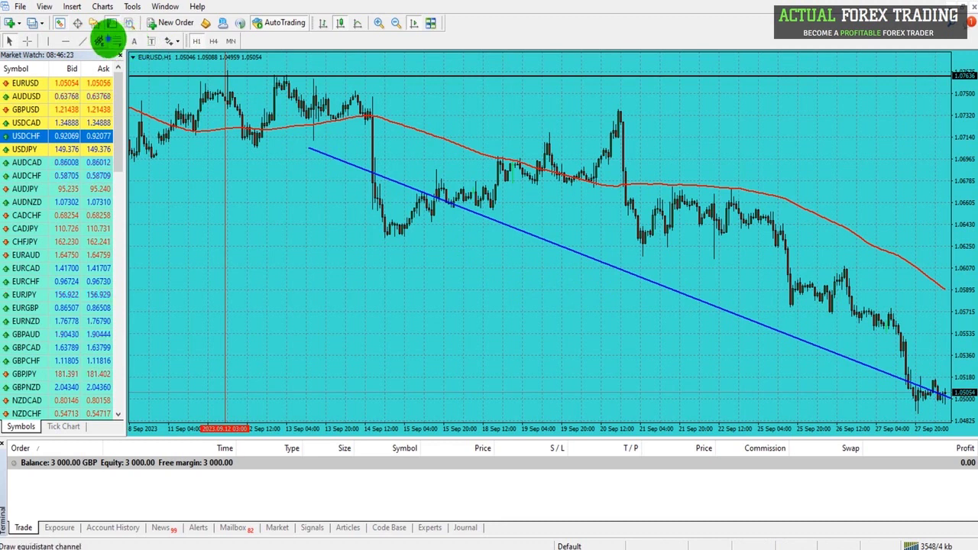
right_click(107, 41)
- Add Trendline by Angle and Linear Regression Channel to the drawing toolbar
click(150, 128)
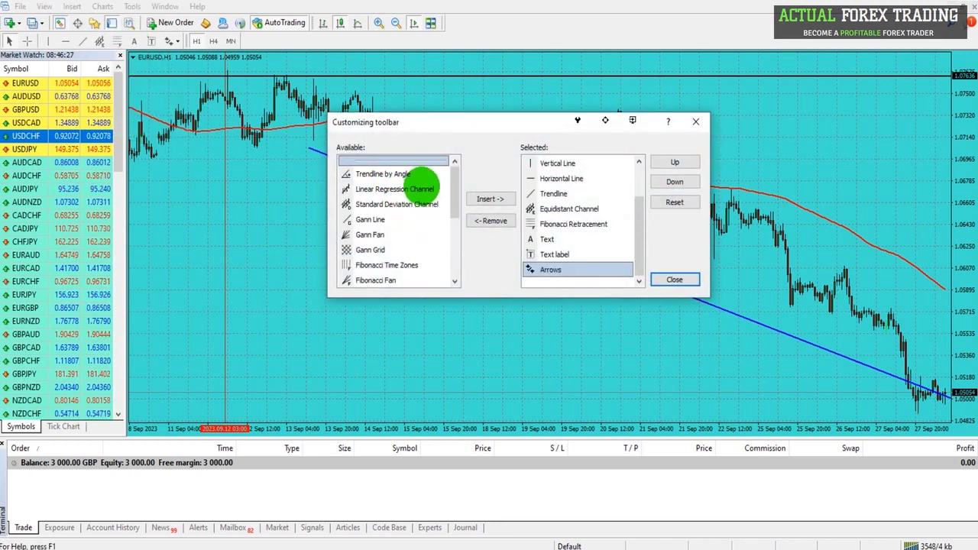
scroll(413, 191, down, 3)
scroll(405, 195, up, 3)
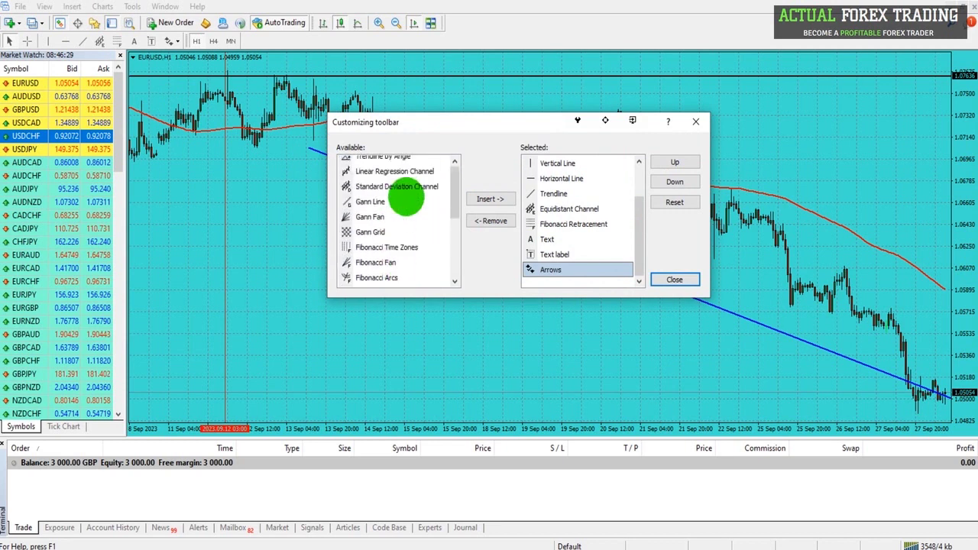
scroll(412, 201, down, 3)
scroll(385, 222, up, 1)
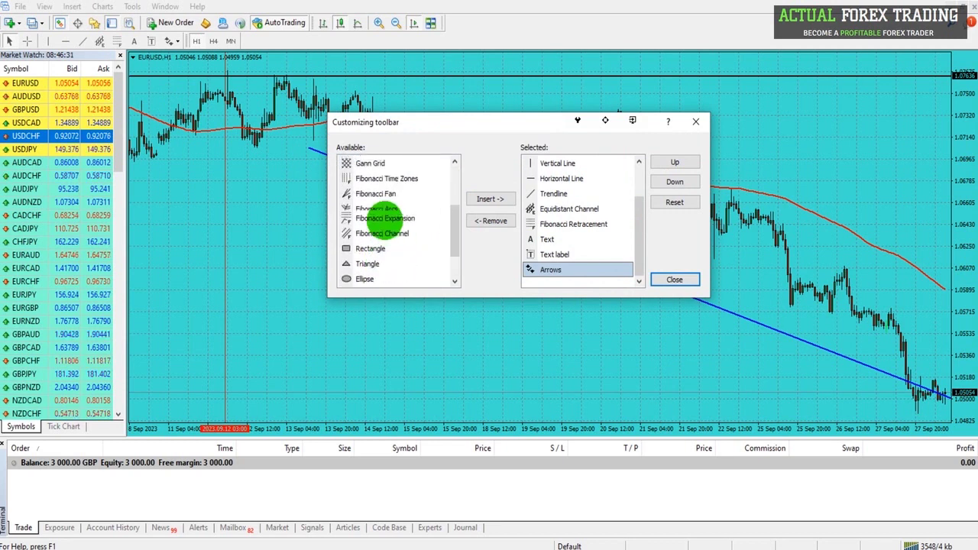
scroll(386, 222, up, 2)
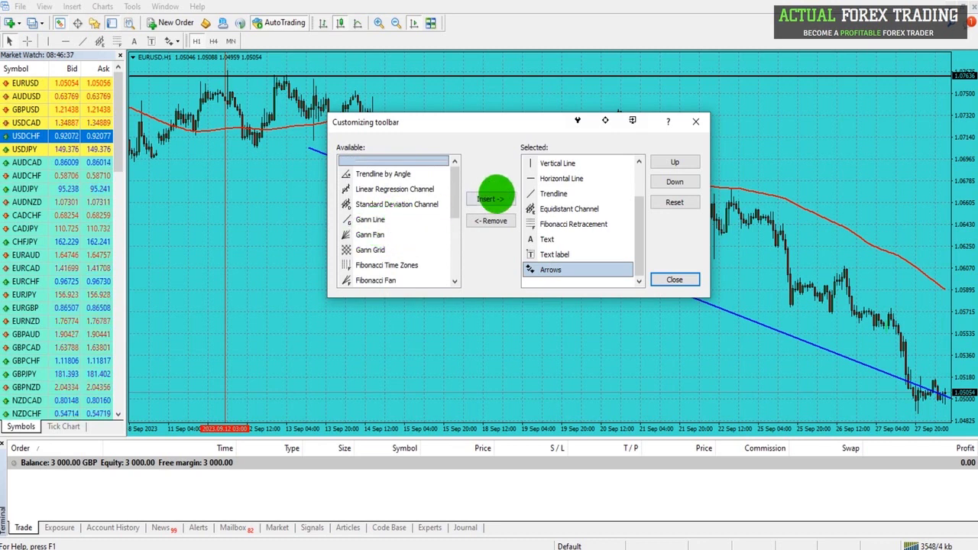
click(394, 170)
click(486, 199)
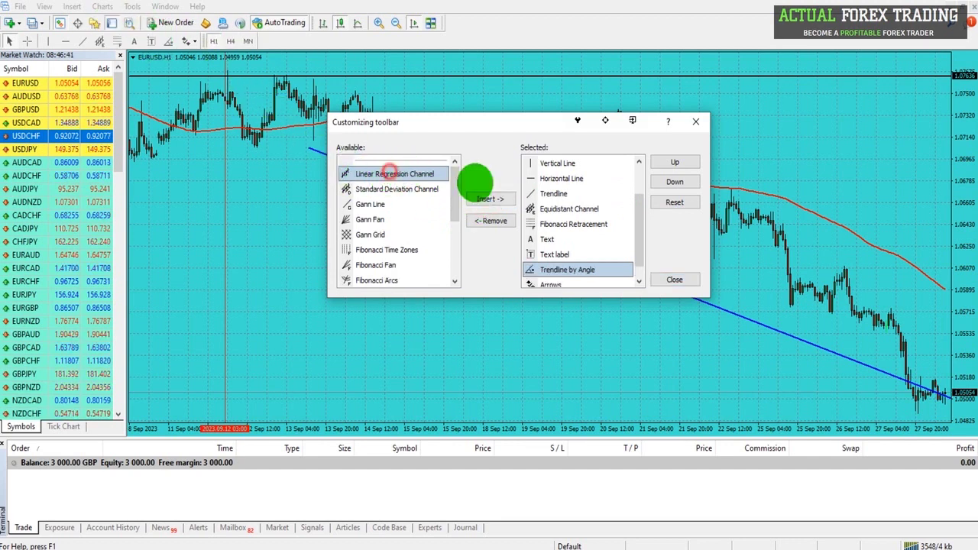
click(488, 199)
- Add Standard Deviation Channel, Gann Line, Gann Fan, Gann Grid and Fibonacci Time Zones
click(399, 172)
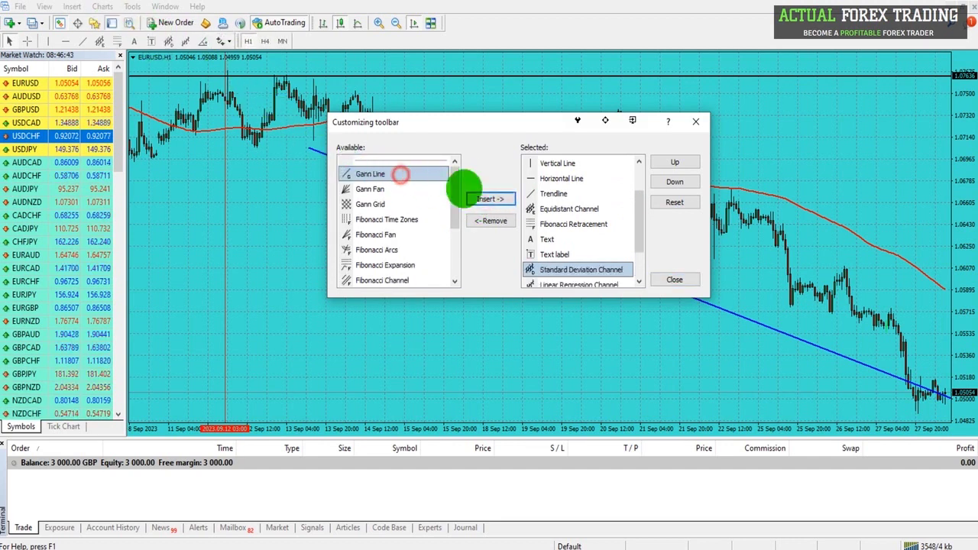
click(486, 200)
click(405, 170)
click(486, 199)
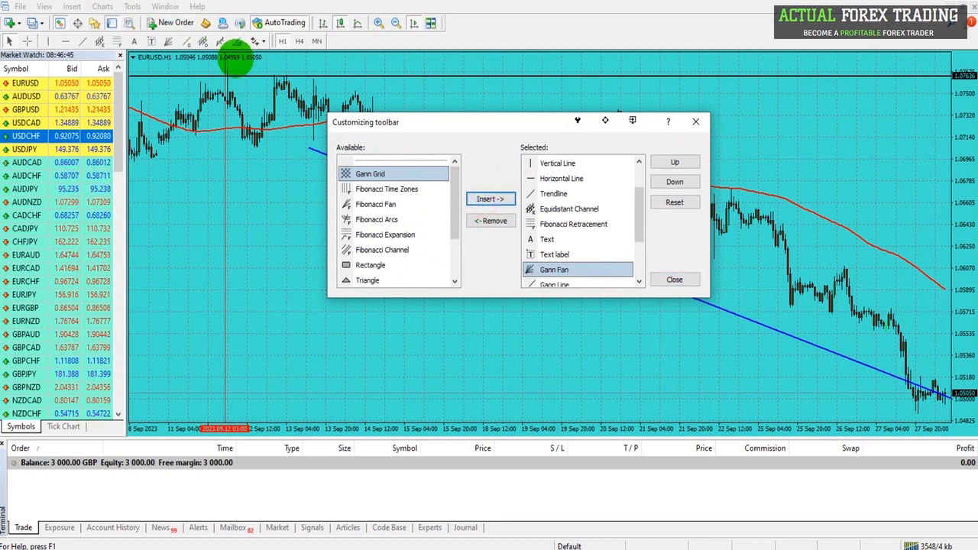
click(493, 199)
click(493, 198)
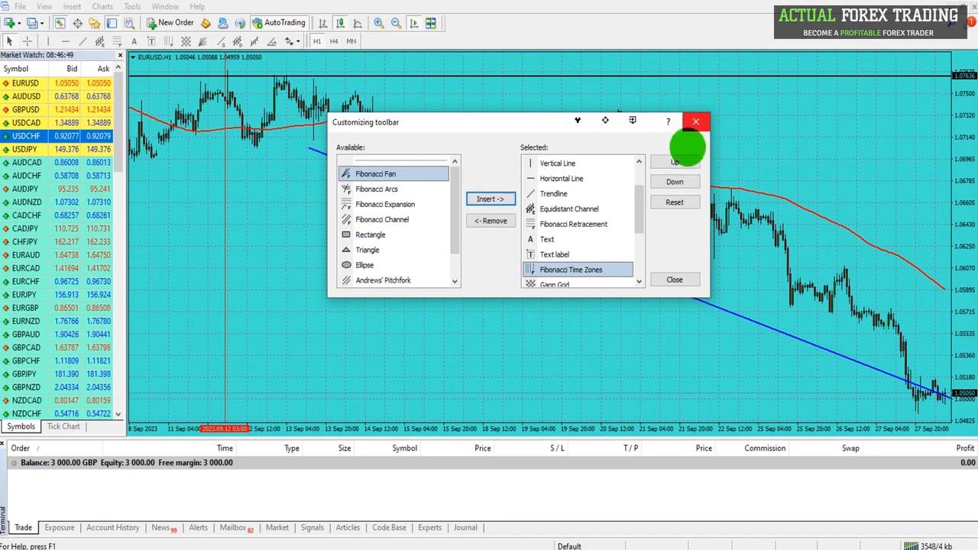
click(695, 122)
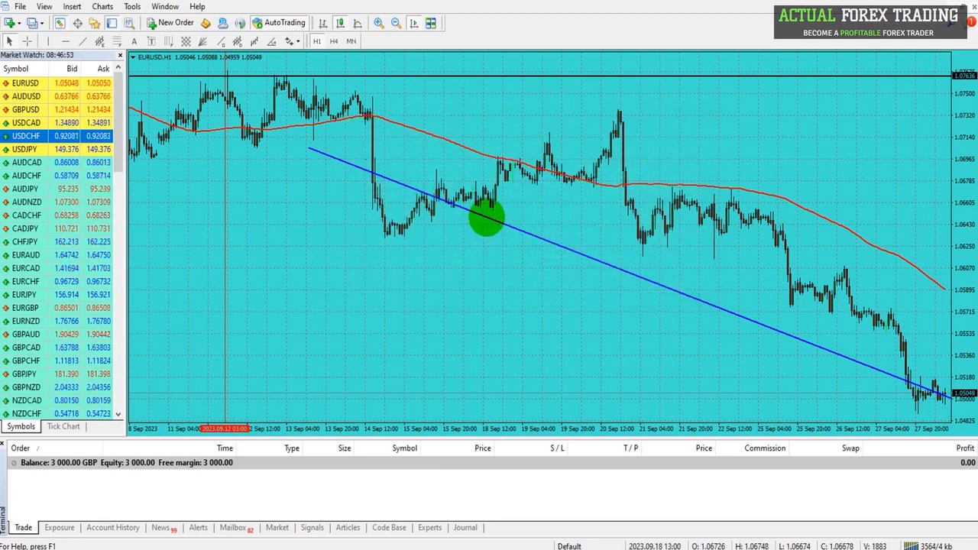
- Check the blue trendline's properties, then delete it and the horizontal line near the top
double_click(487, 220)
right_click(487, 219)
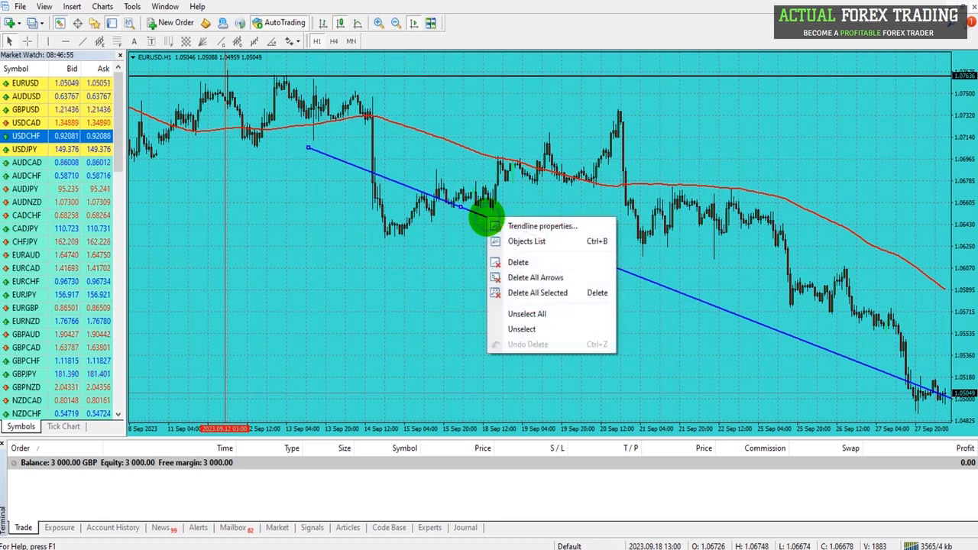
click(527, 225)
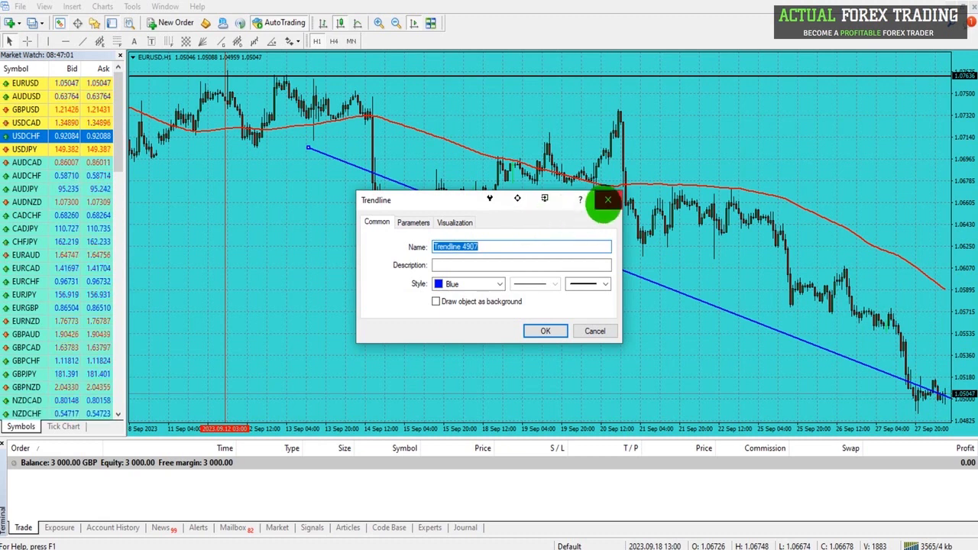
click(605, 201)
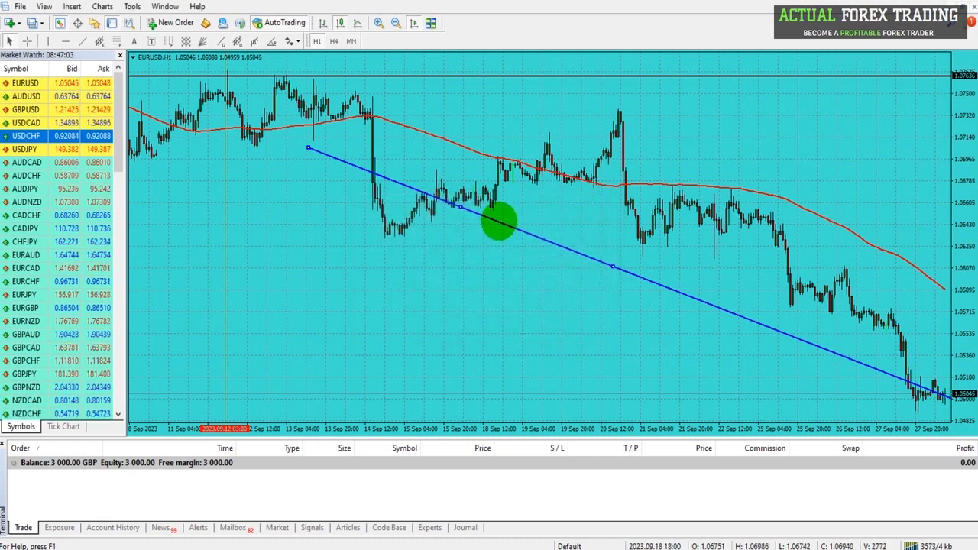
right_click(500, 223)
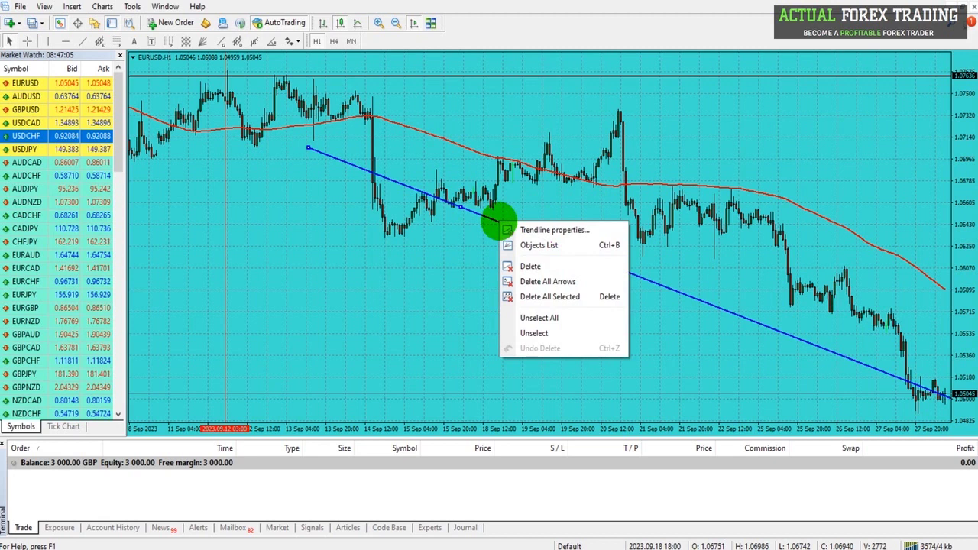
click(538, 266)
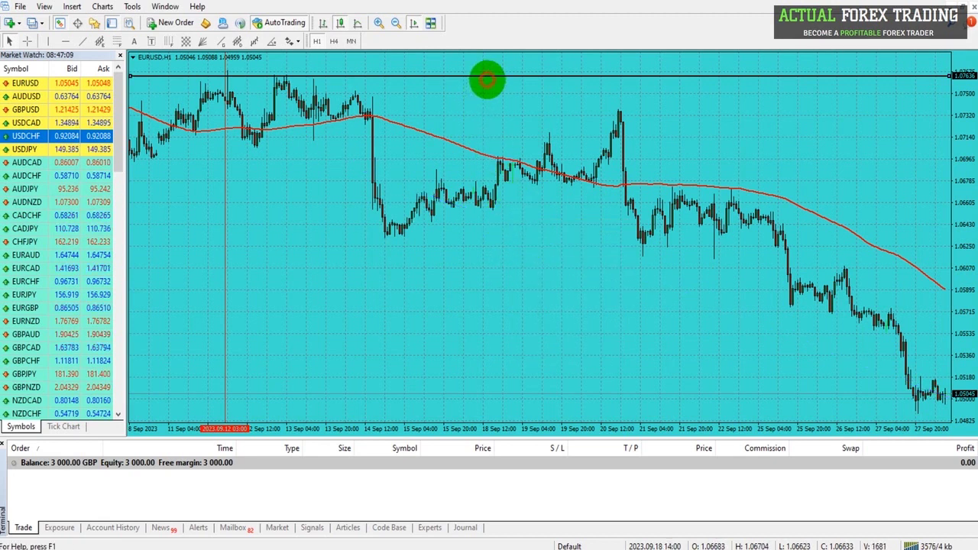
key(Delete)
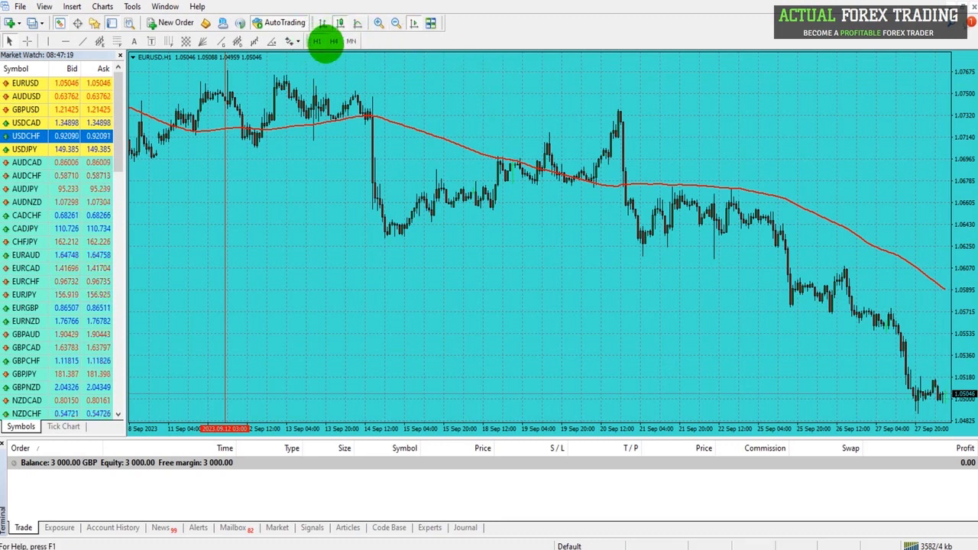
- Switch EURUSD to H4 then MN, and add M1, M15 and M30 to the timeframe toolbar
click(333, 42)
click(351, 41)
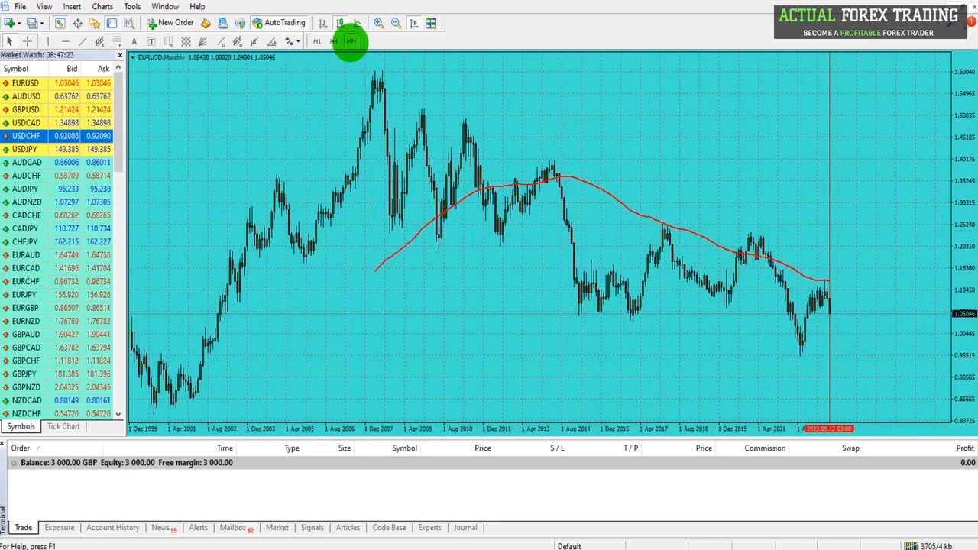
right_click(333, 42)
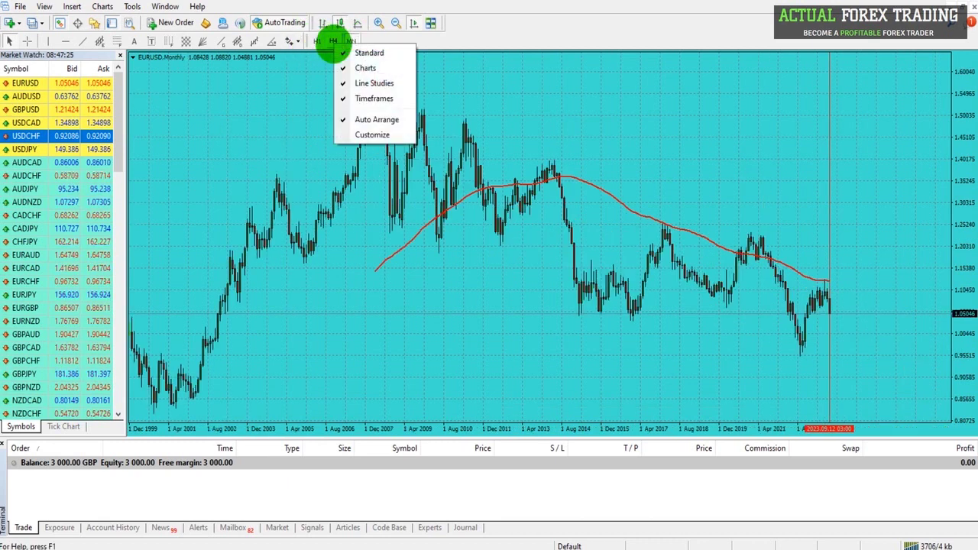
click(374, 135)
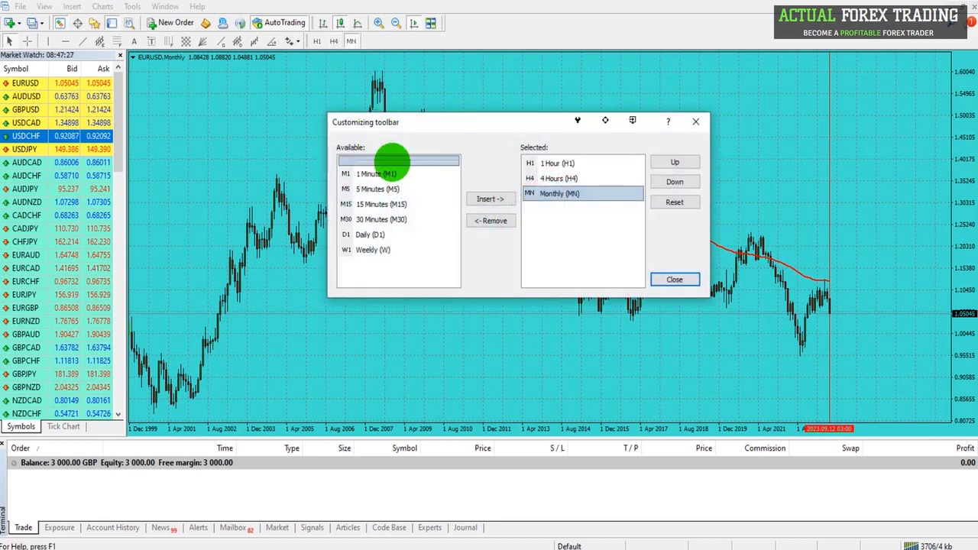
click(490, 198)
click(411, 188)
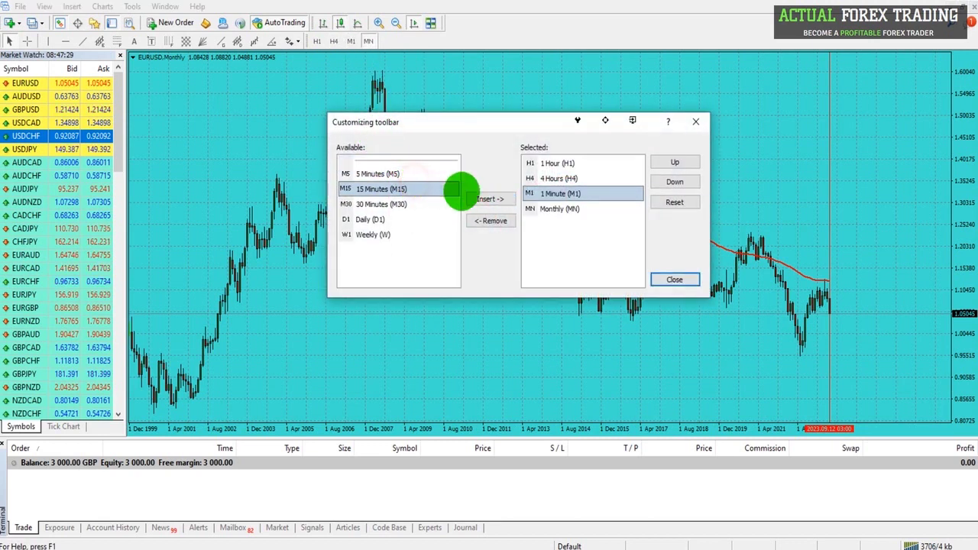
click(490, 199)
click(490, 199)
- Add the Weekly and Daily timeframes to the toolbar and close the customization window
click(401, 204)
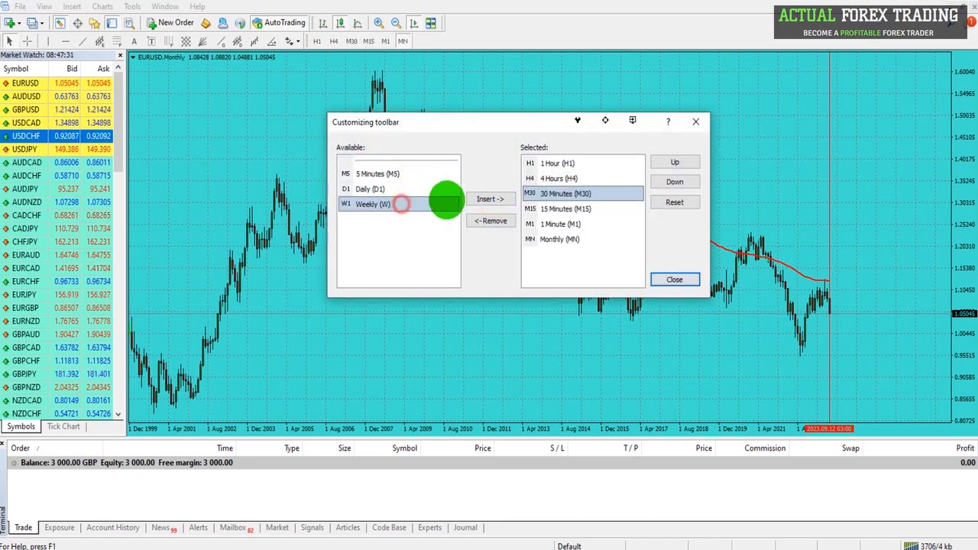
click(490, 199)
click(413, 189)
click(490, 199)
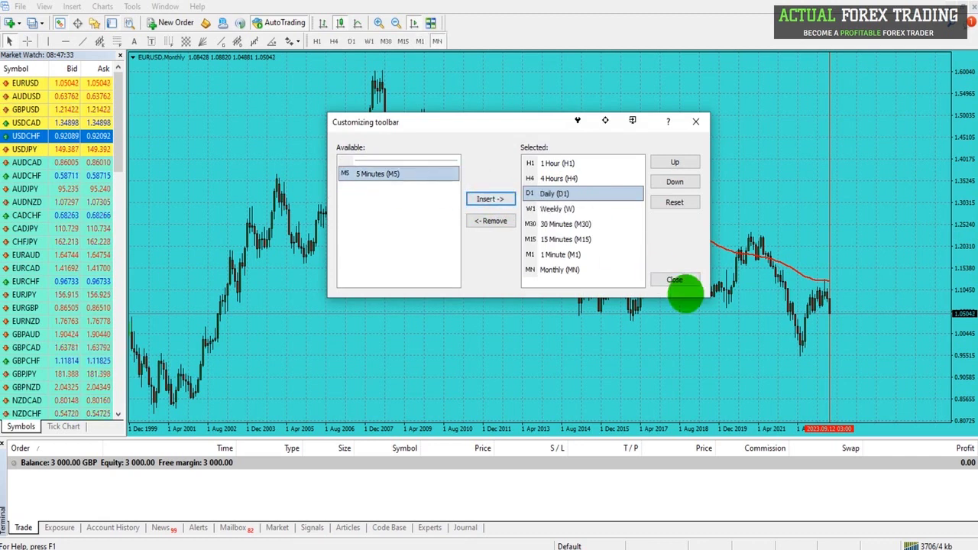
click(675, 280)
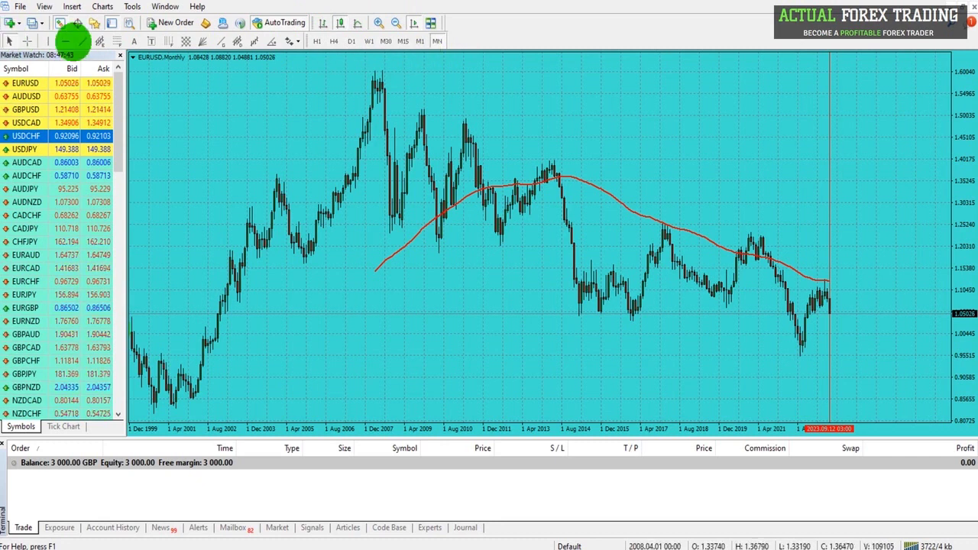
click(72, 6)
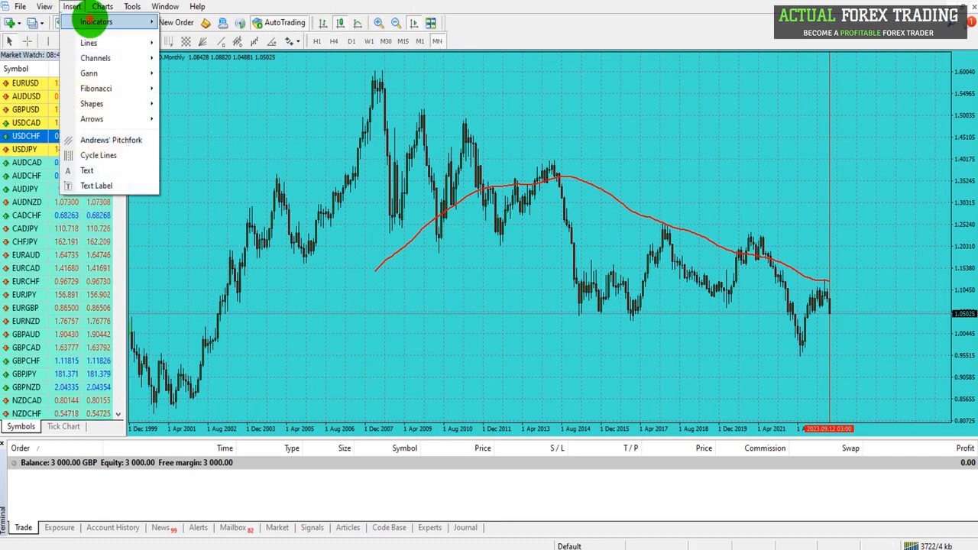
- Dismiss the open menus and delete the vertical line from the EURUSD monthly chart
mouse_move(130, 21)
click(604, 128)
right_click(532, 109)
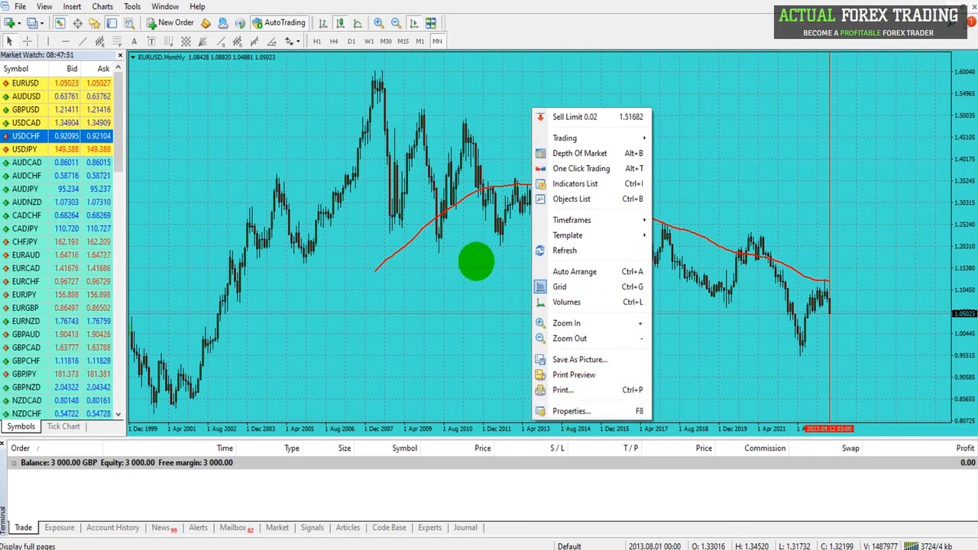
click(430, 22)
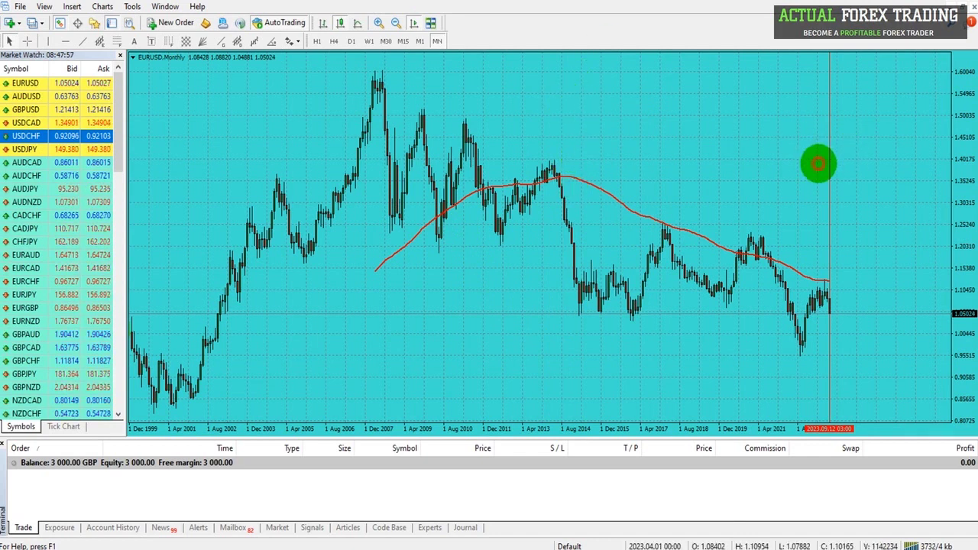
click(828, 161)
key(Delete)
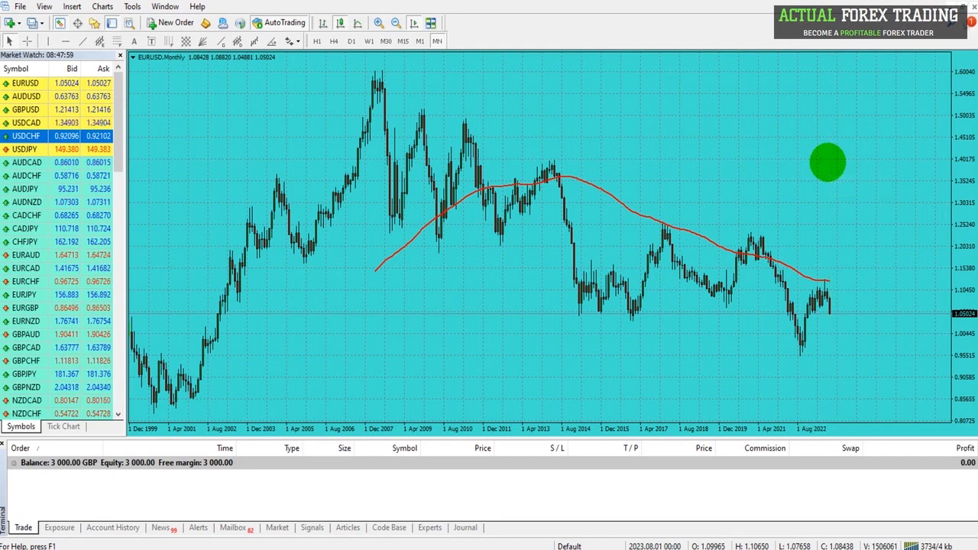